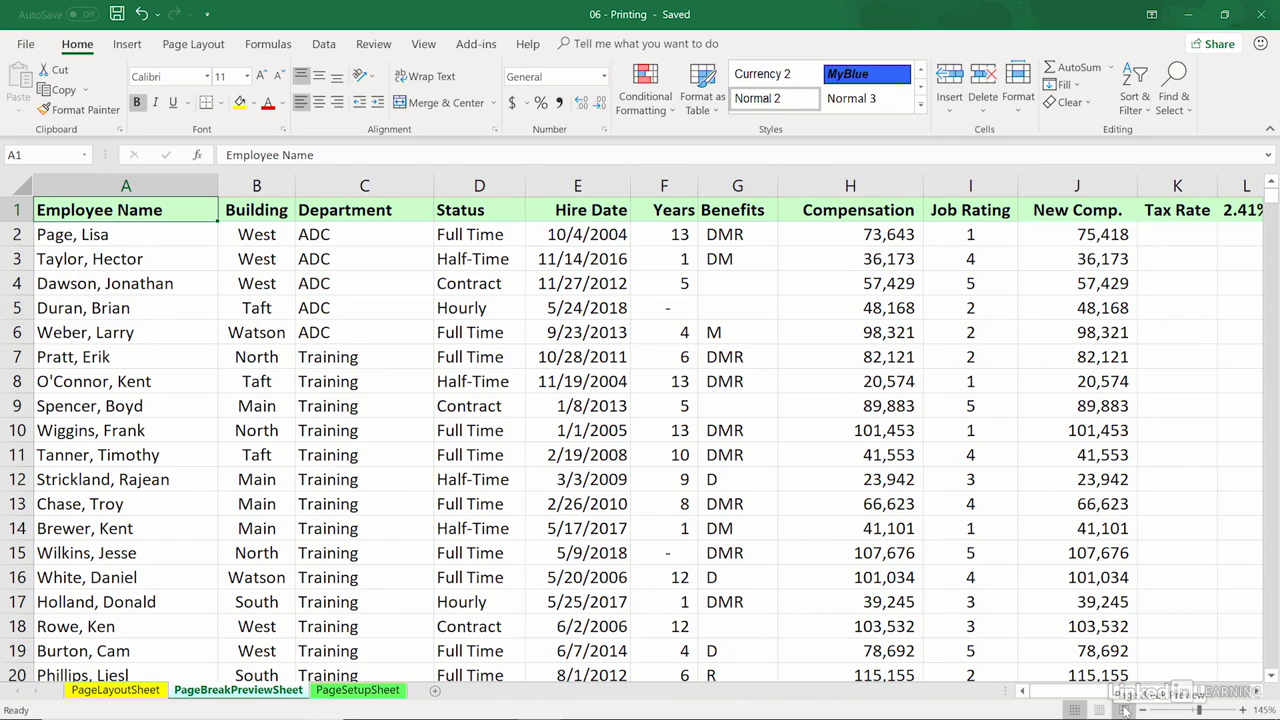
Step: Switch the sheet to Page Break Preview and look across its pages to the final data column
left_click(1125, 708)
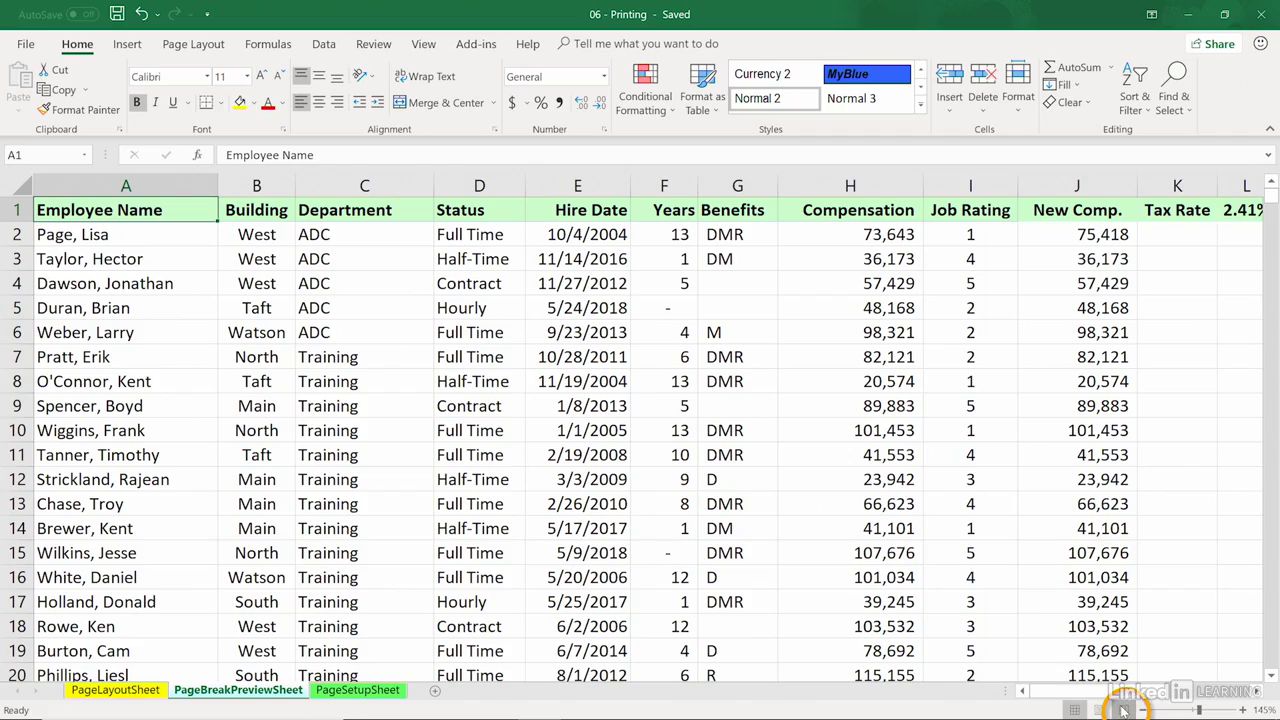
left_click(1122, 708)
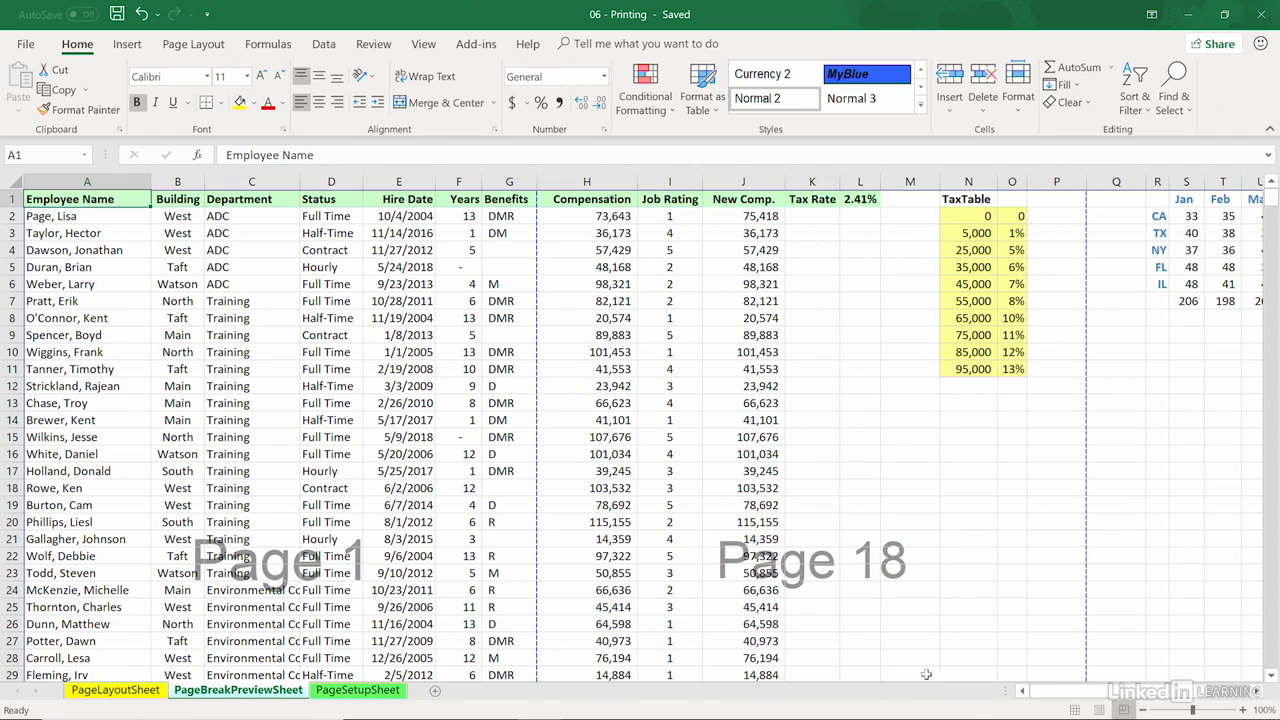
left_click_drag(1094, 692, 1137, 697)
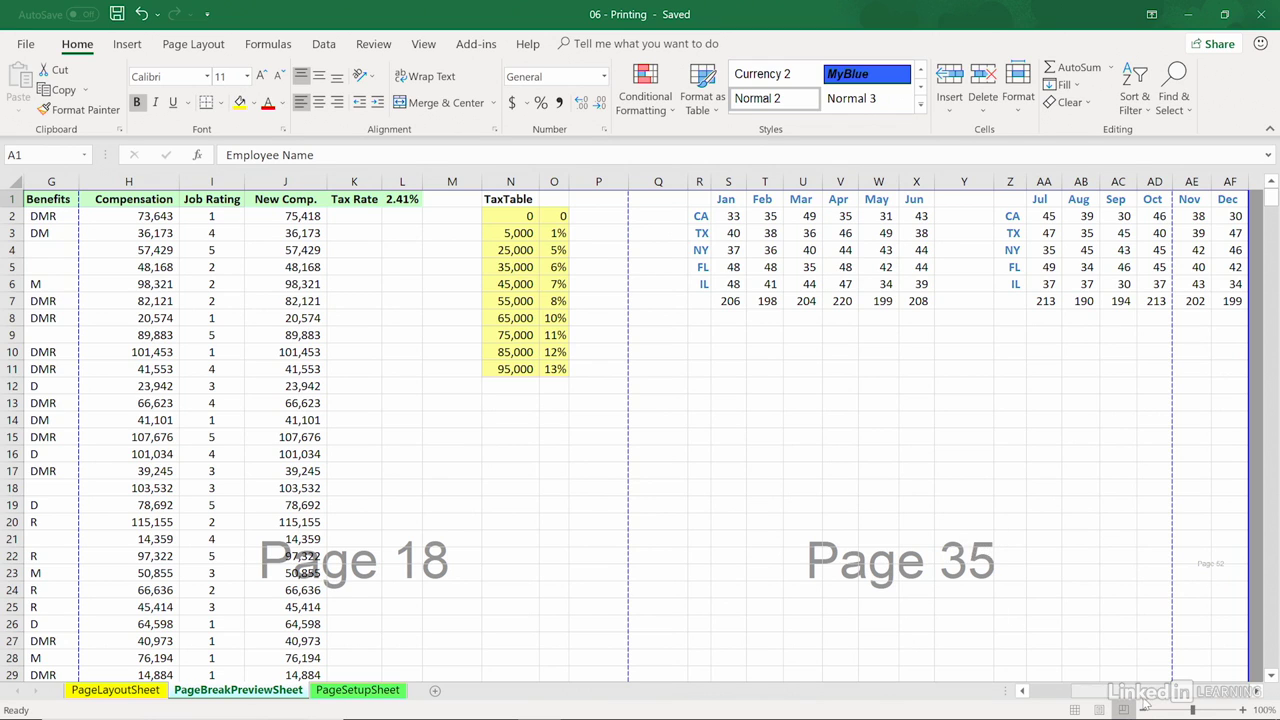
left_click_drag(1146, 692, 1063, 692)
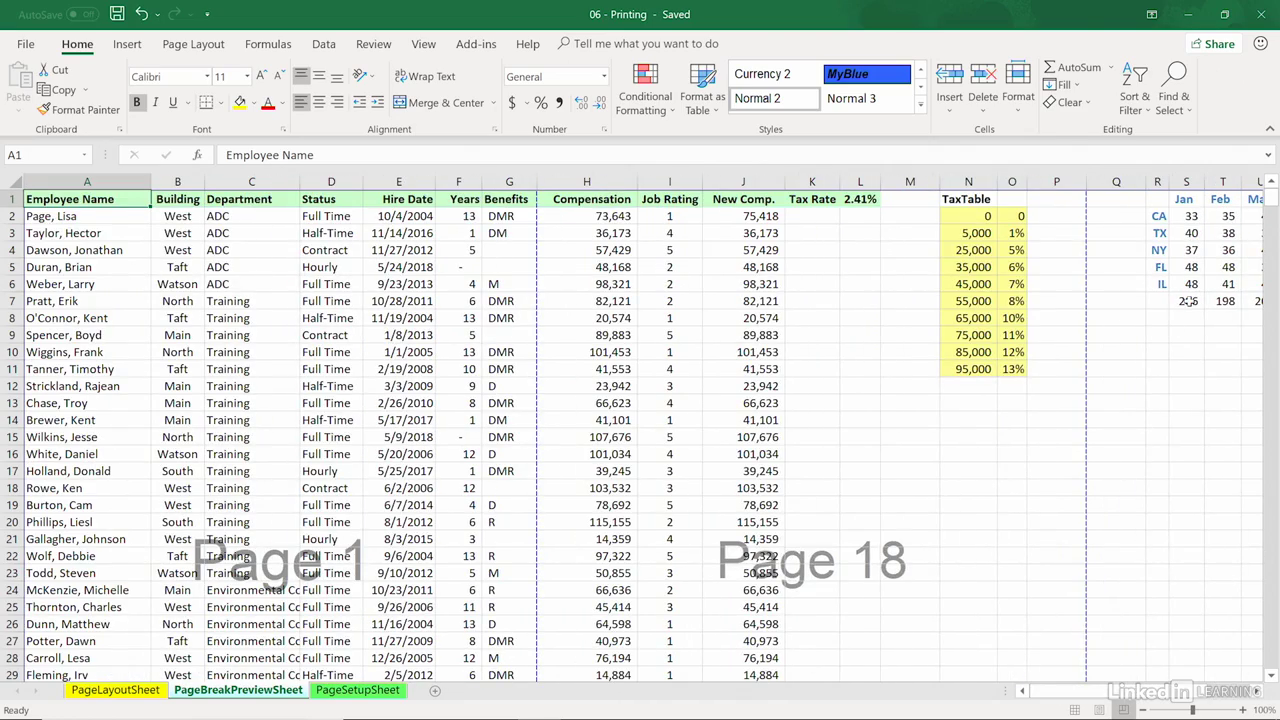
Step: Pull the print area's outer edge back to the end of the New Comp. column J, excluding the tax and monthly tables
left_click_drag(1275, 210, 1258, 172)
scroll(1235, 678, "right", 6)
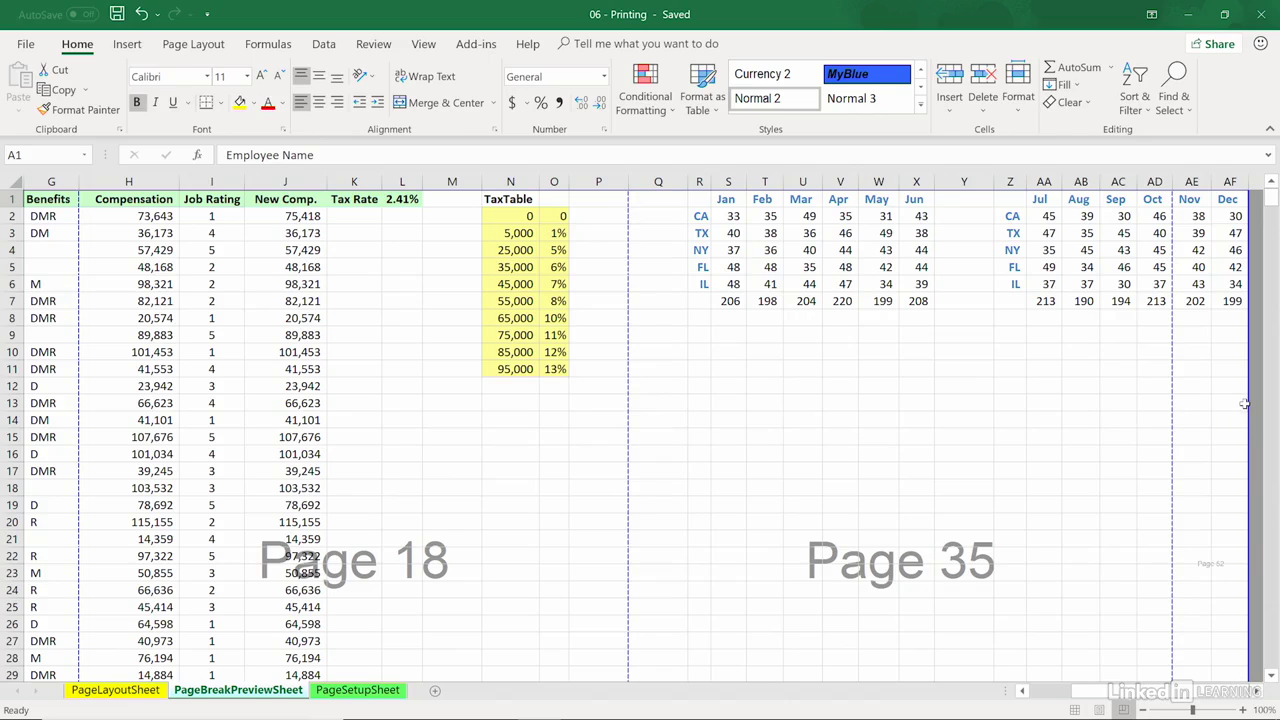
left_click_drag(1248, 400, 330, 398)
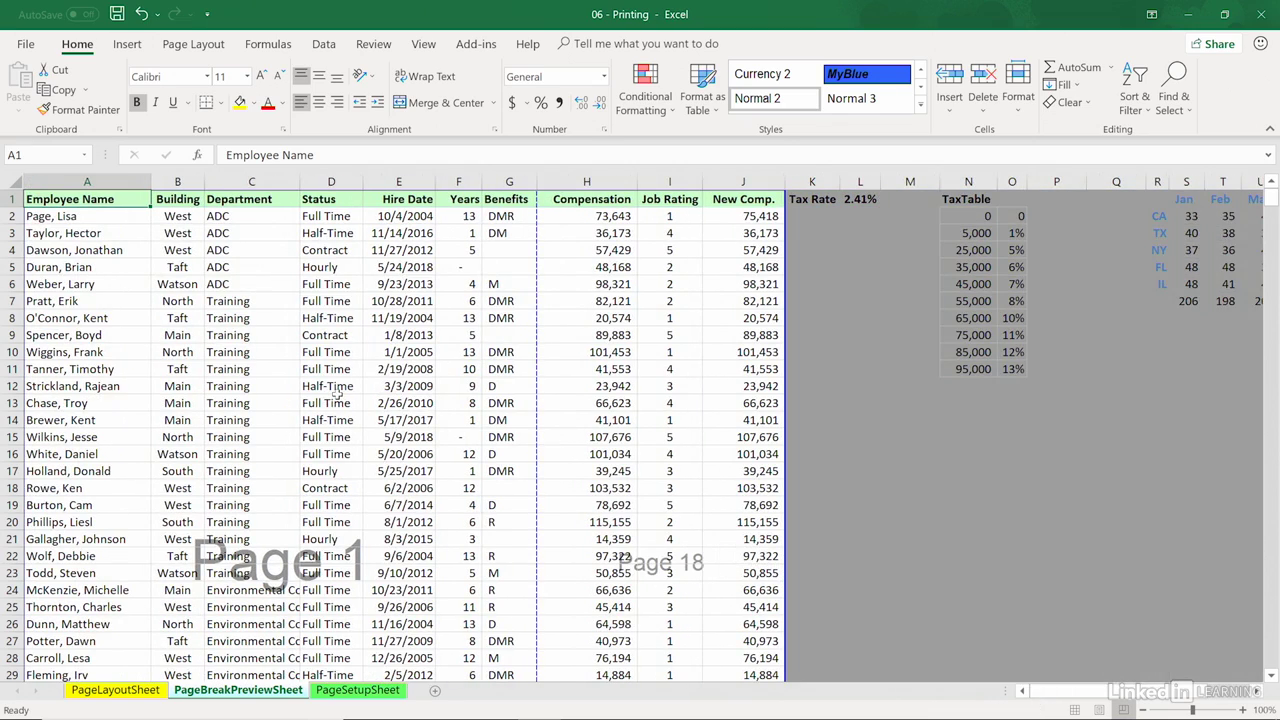
Step: Move the vertical page break between columns G and H out to the print area's edge, making columns A through J one page wide
scroll(337, 395, "down", 3)
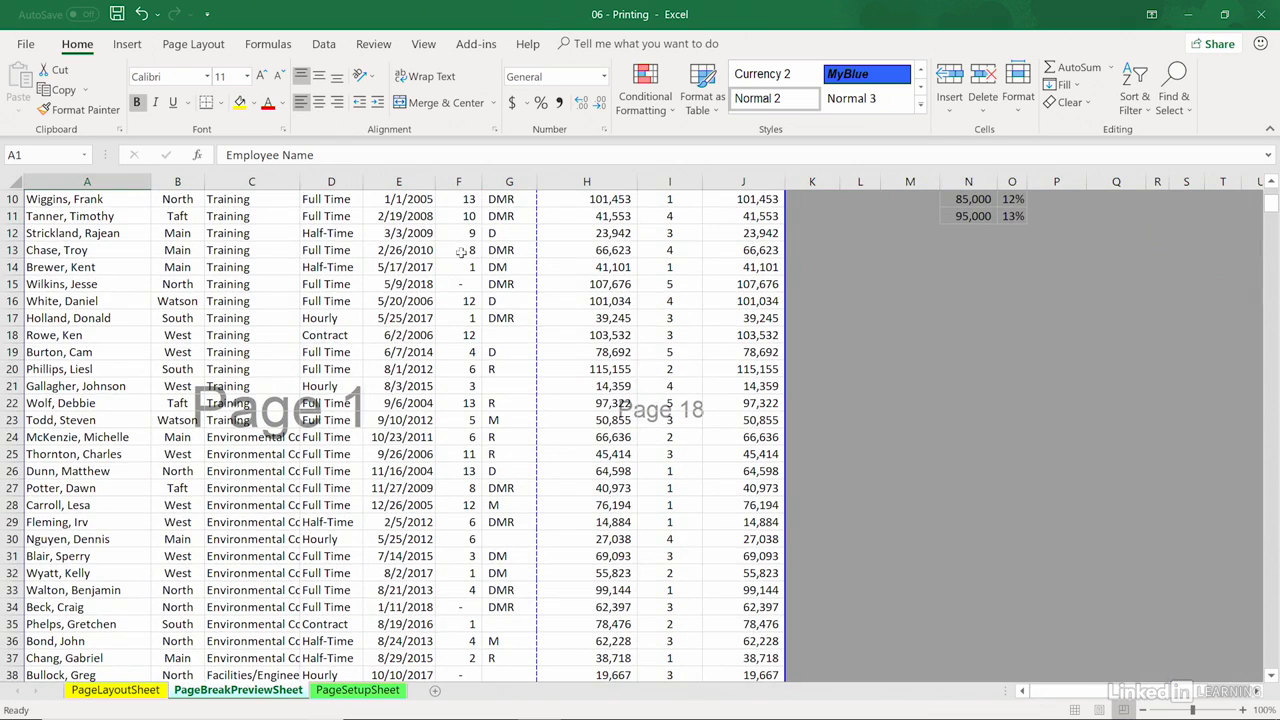
scroll(530, 404, "down", 2)
scroll(506, 412, "up", 5)
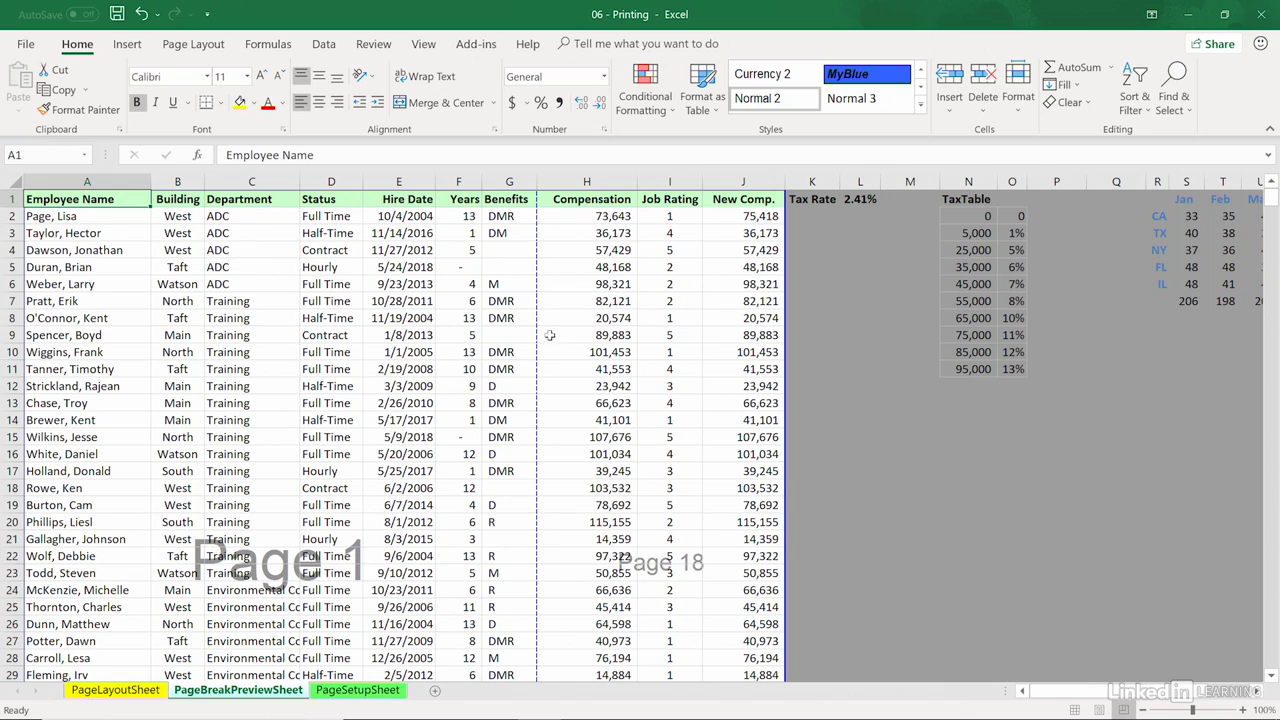
left_click_drag(545, 330, 787, 335)
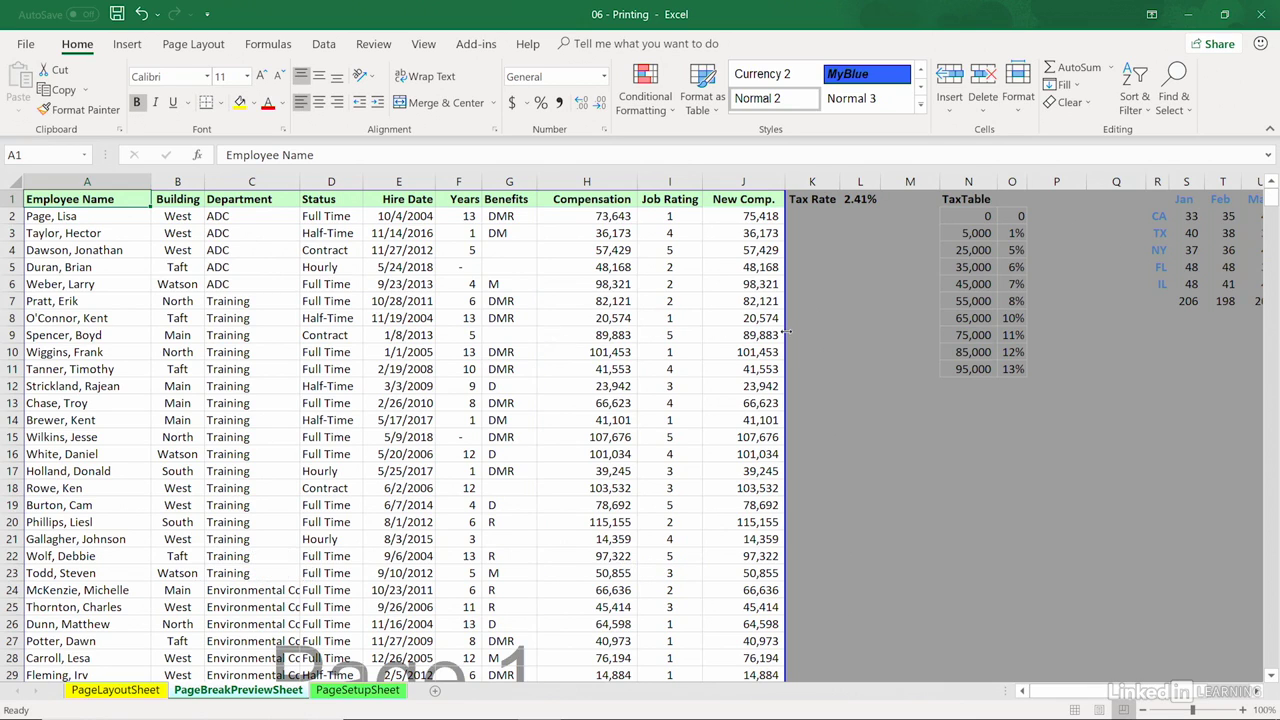
scroll(727, 352, "down", 3)
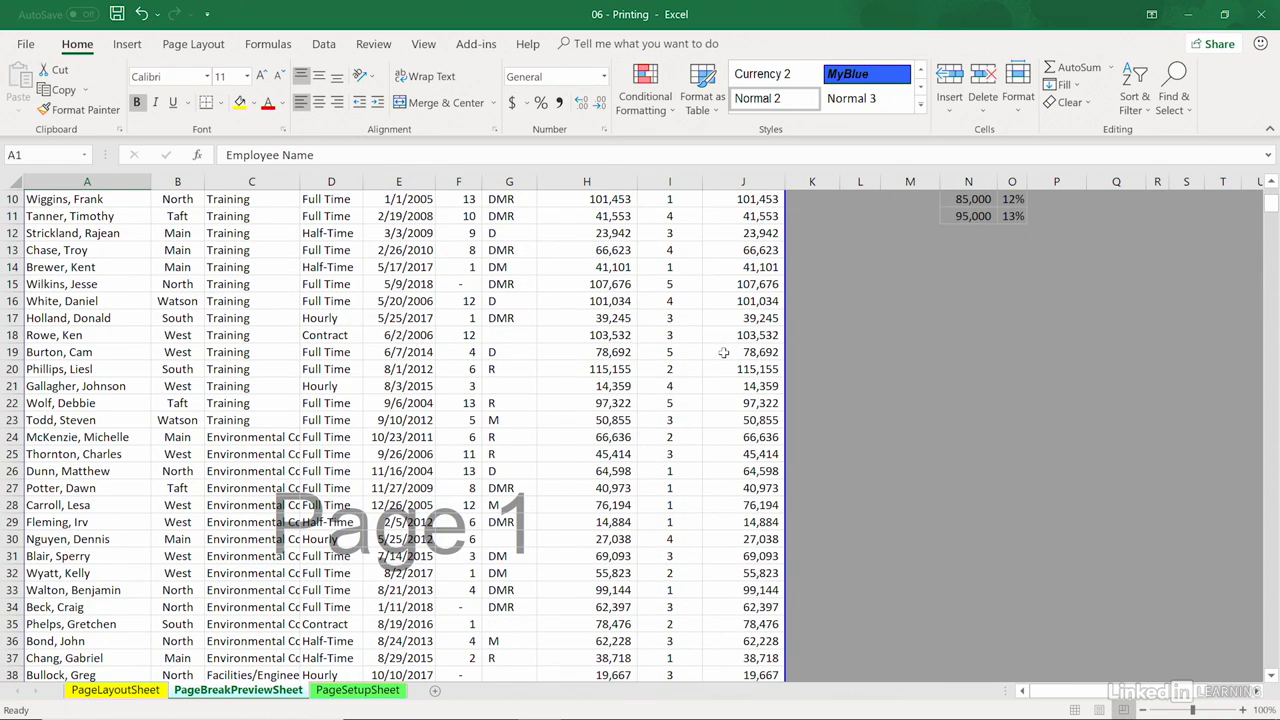
Step: Preview the printout's first two pages, and return to the top of the worksheet
left_click(22, 48)
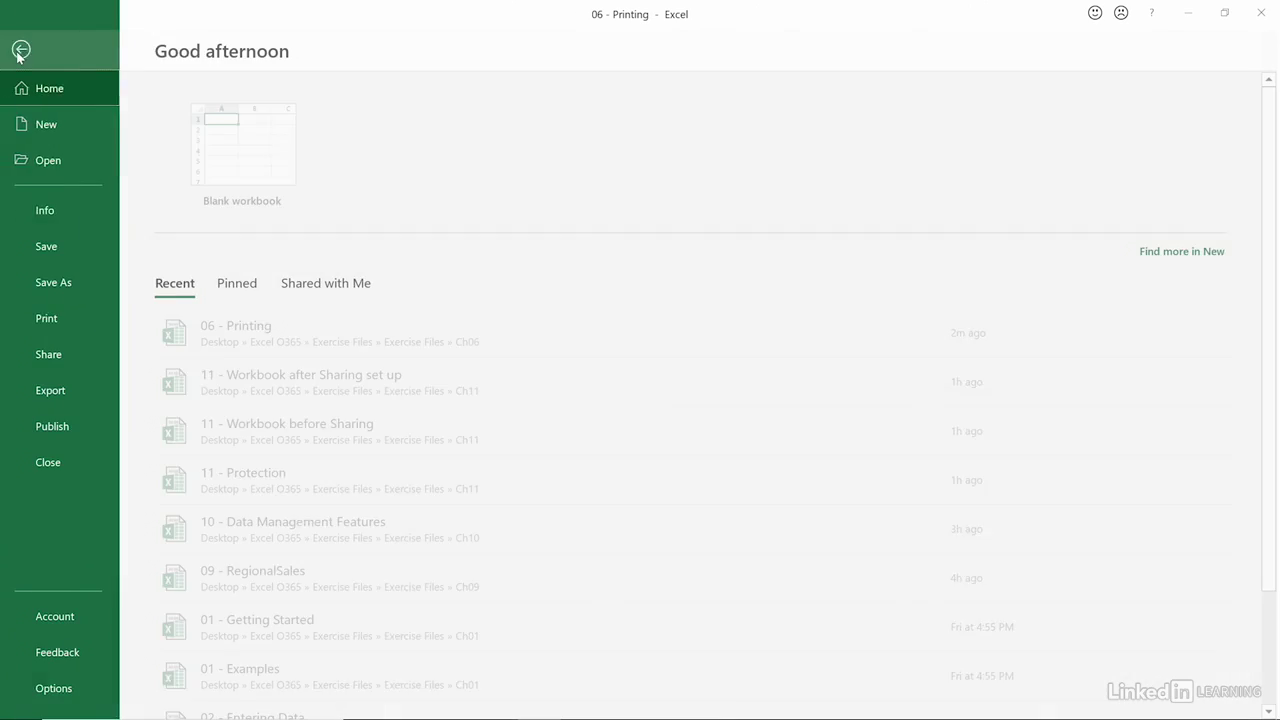
left_click(44, 320)
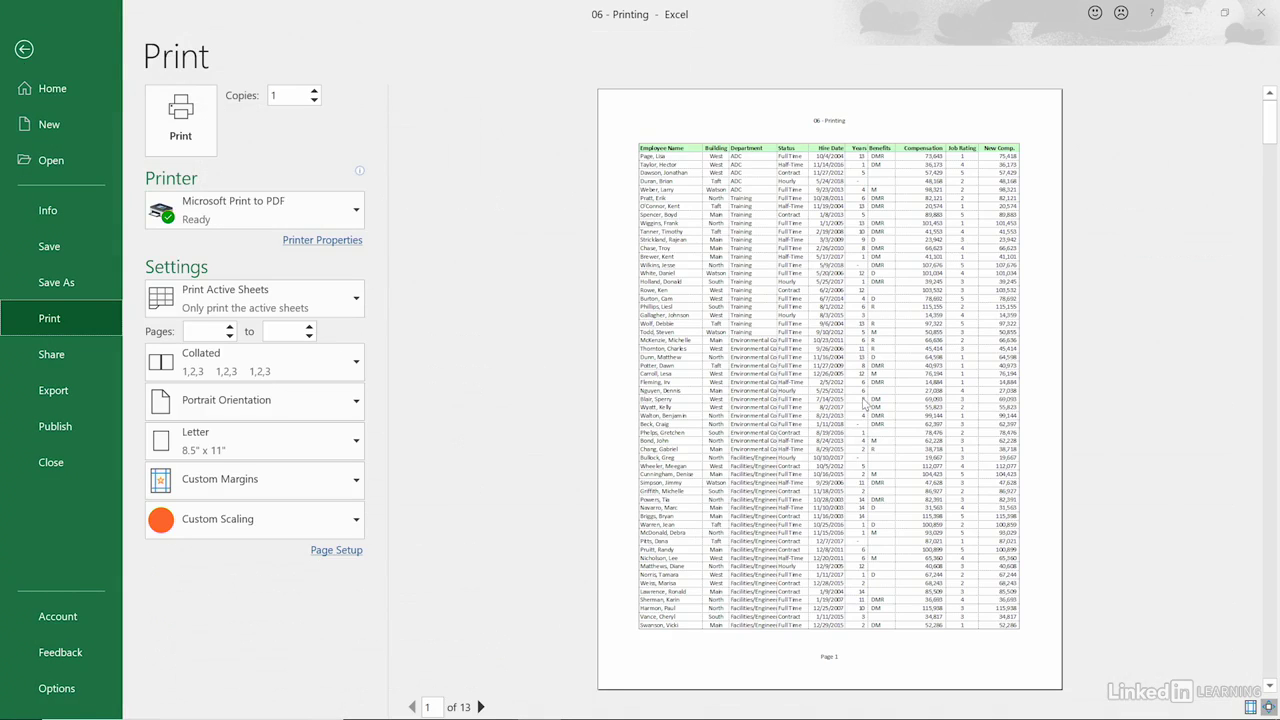
scroll(865, 403, "down", 1)
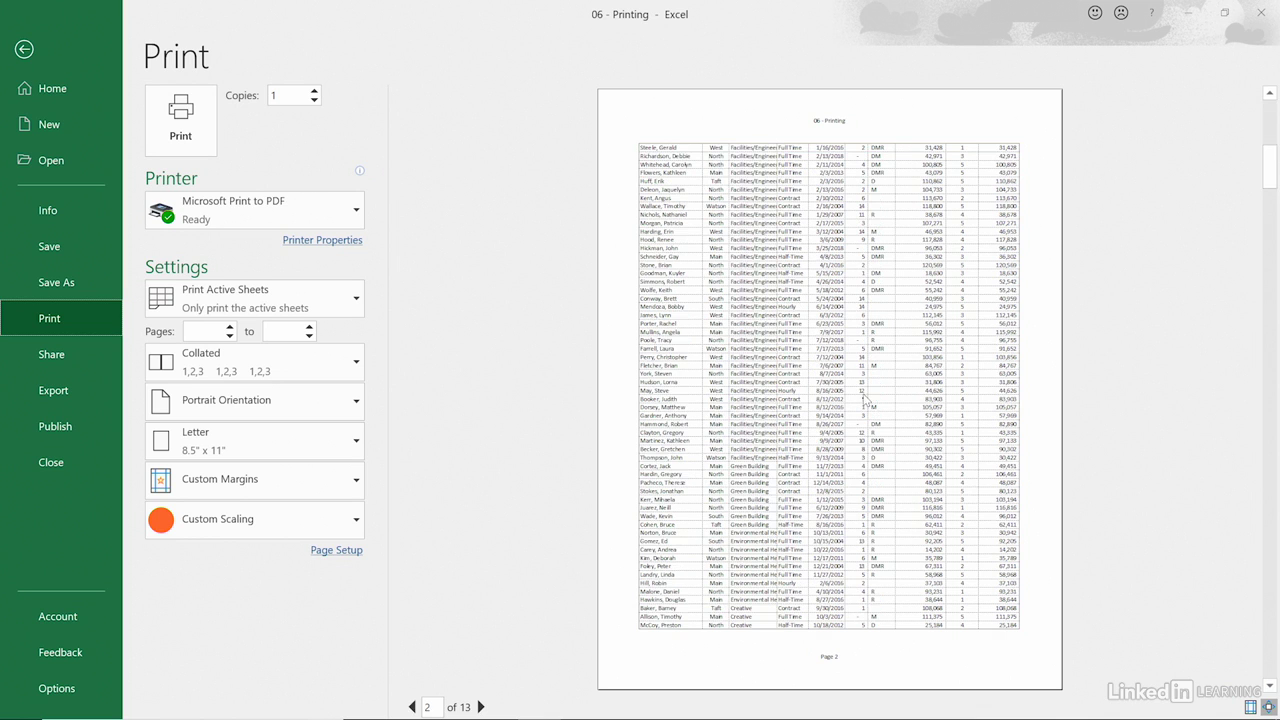
scroll(865, 400, "up", 2)
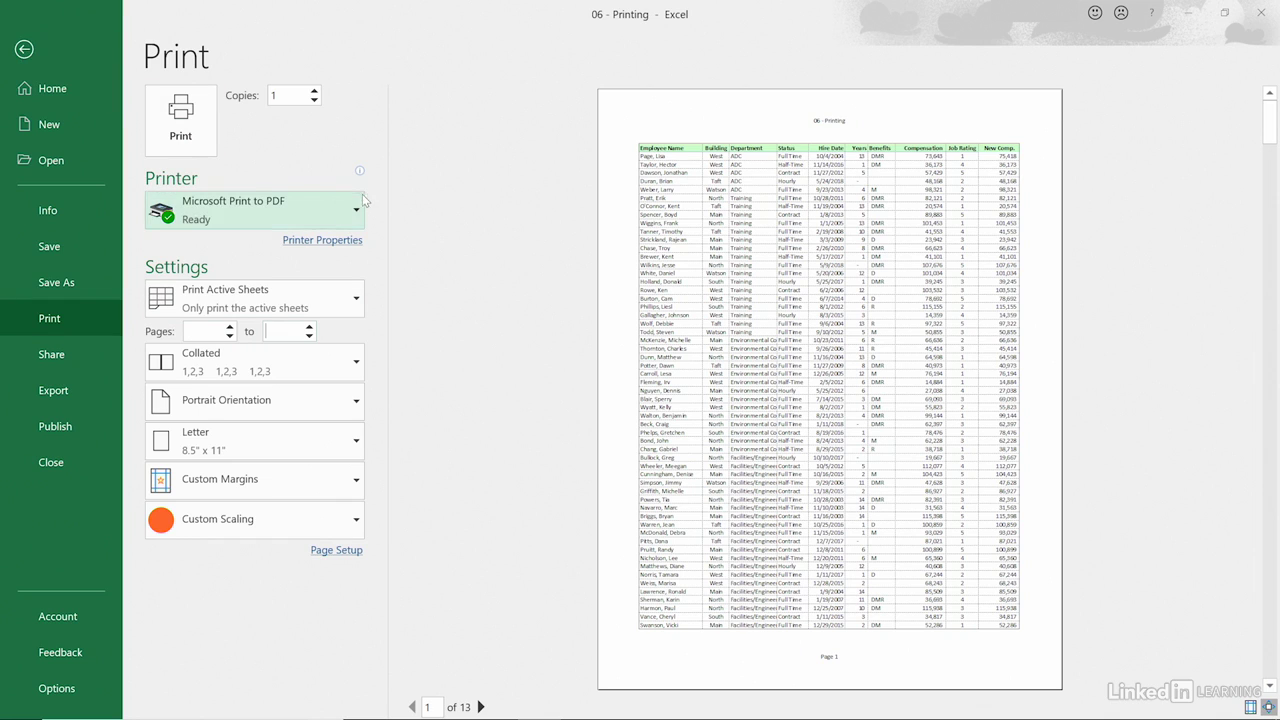
key("Escape")
scroll(534, 352, "up", 3)
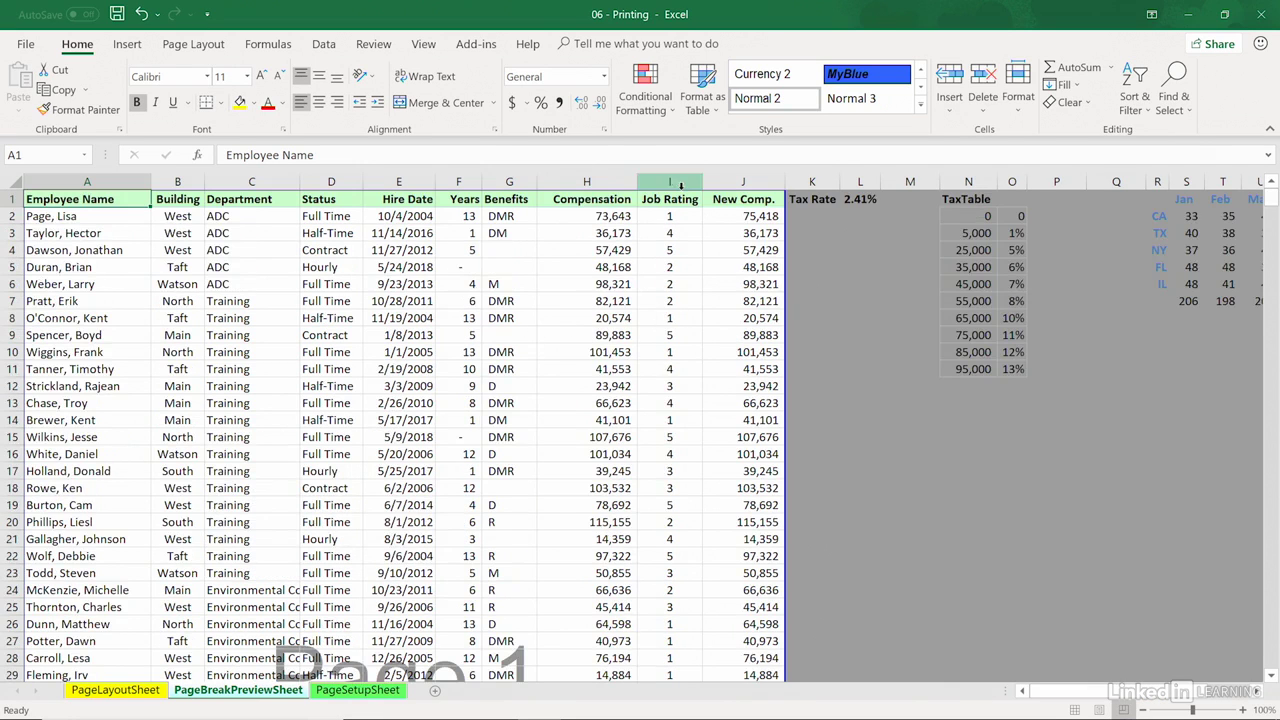
Step: Hide the Benefits and Compensation columns (G and H)
left_click_drag(497, 181, 587, 180)
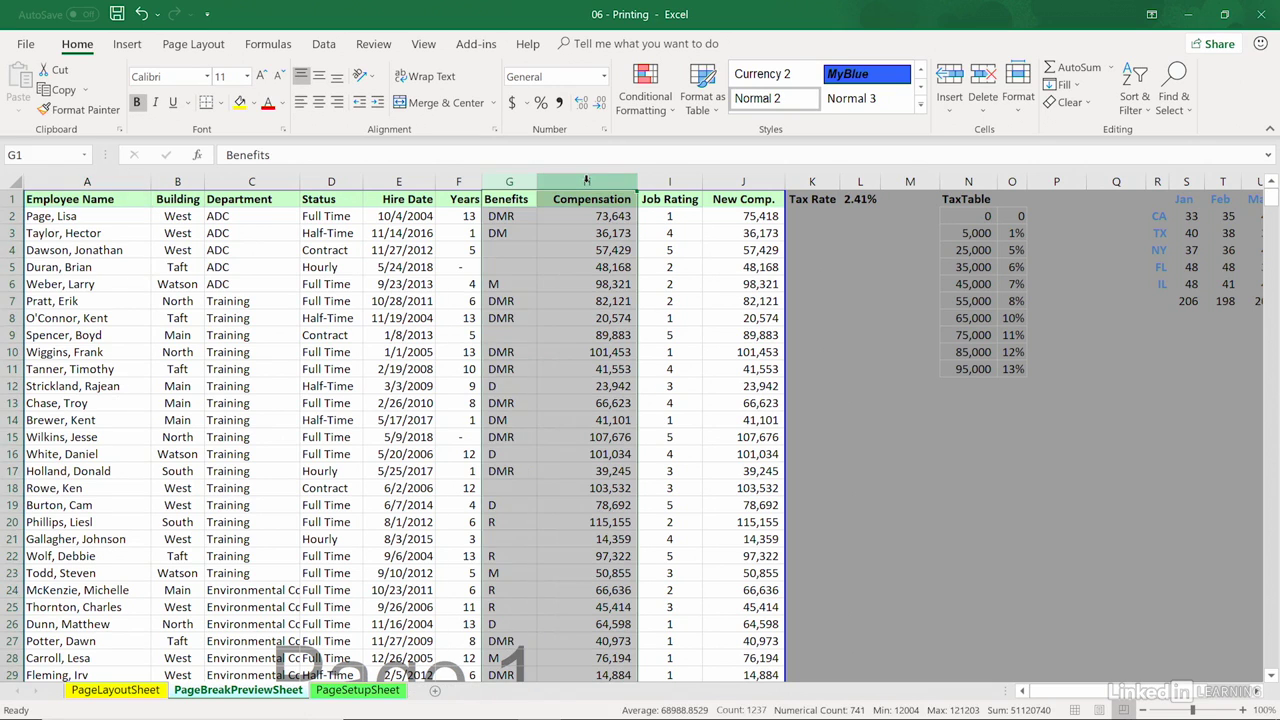
right_click(587, 181)
left_click(632, 411)
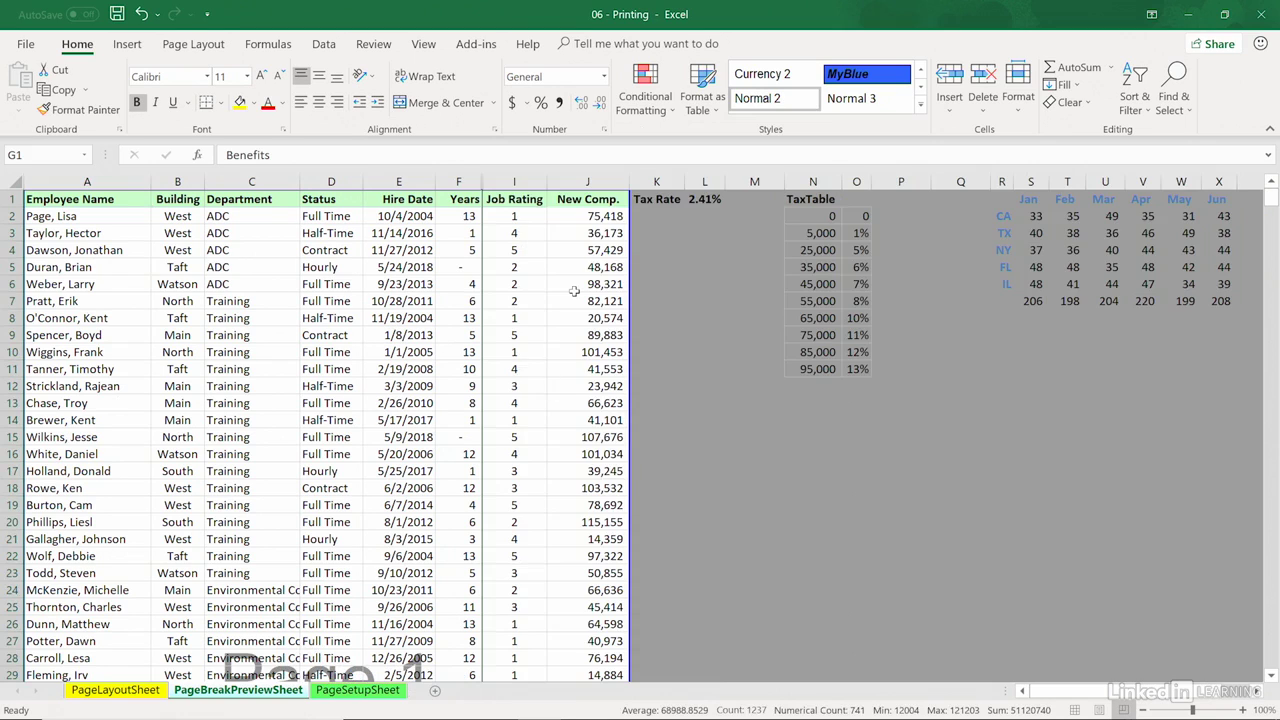
Step: Preview the printout and review the page, margin, header/footer and sheet settings in Page Setup
key("ctrl+p")
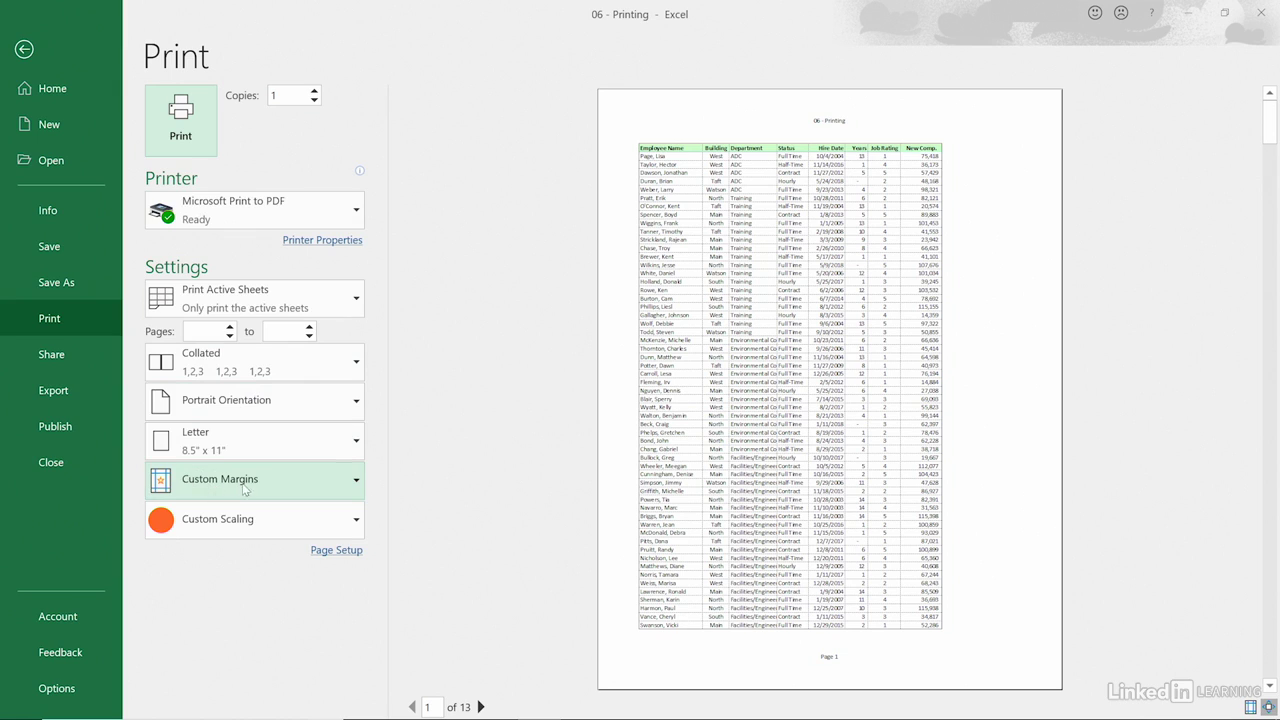
left_click(338, 551)
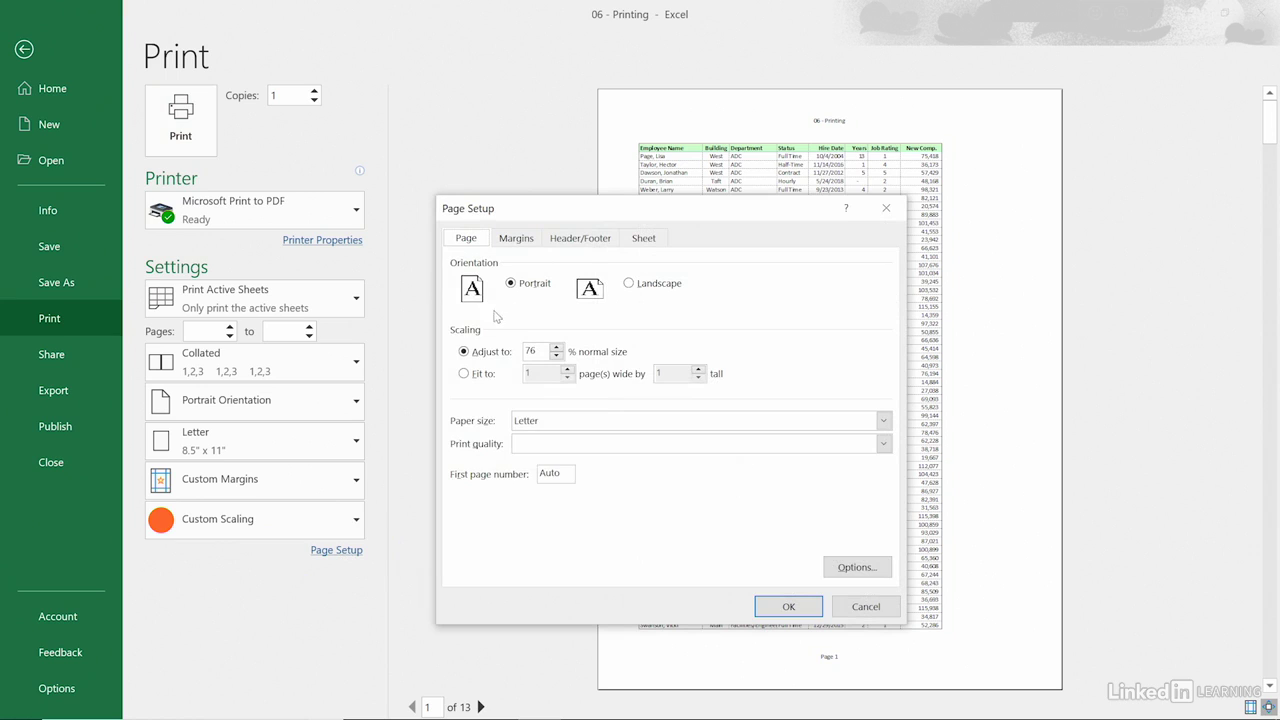
left_click(516, 240)
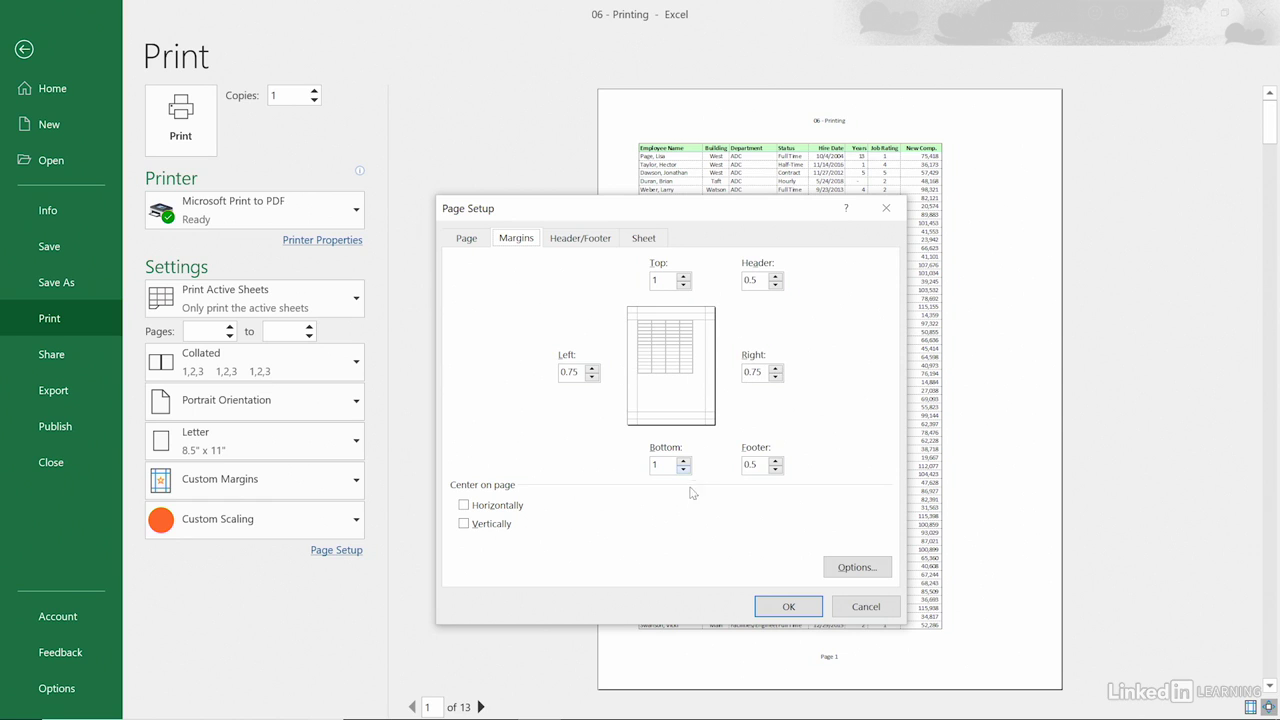
left_click(565, 240)
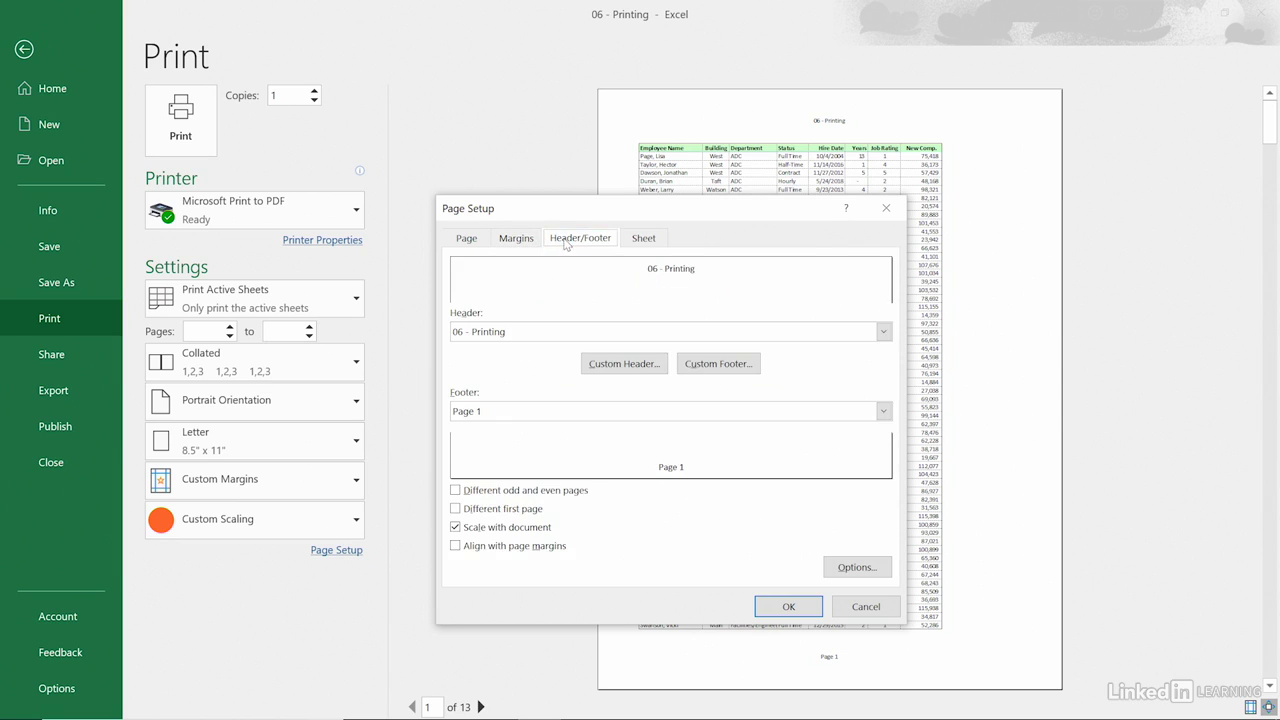
left_click(638, 240)
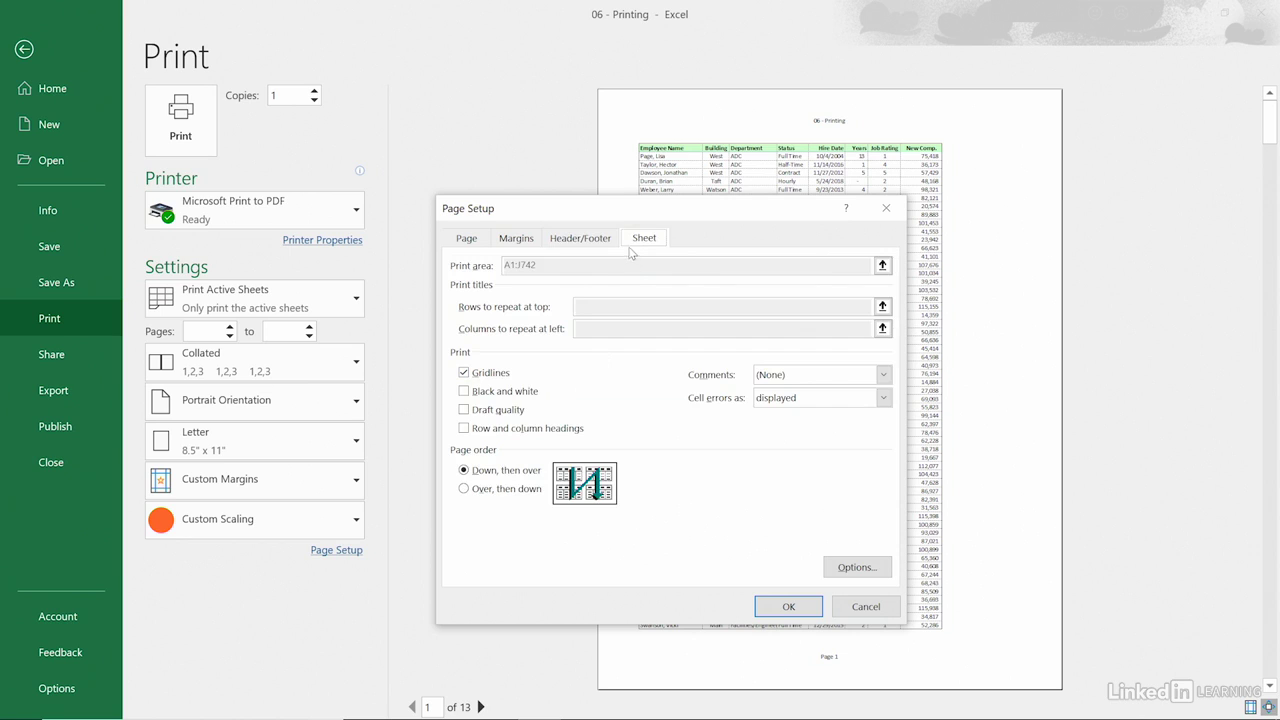
left_click(470, 241)
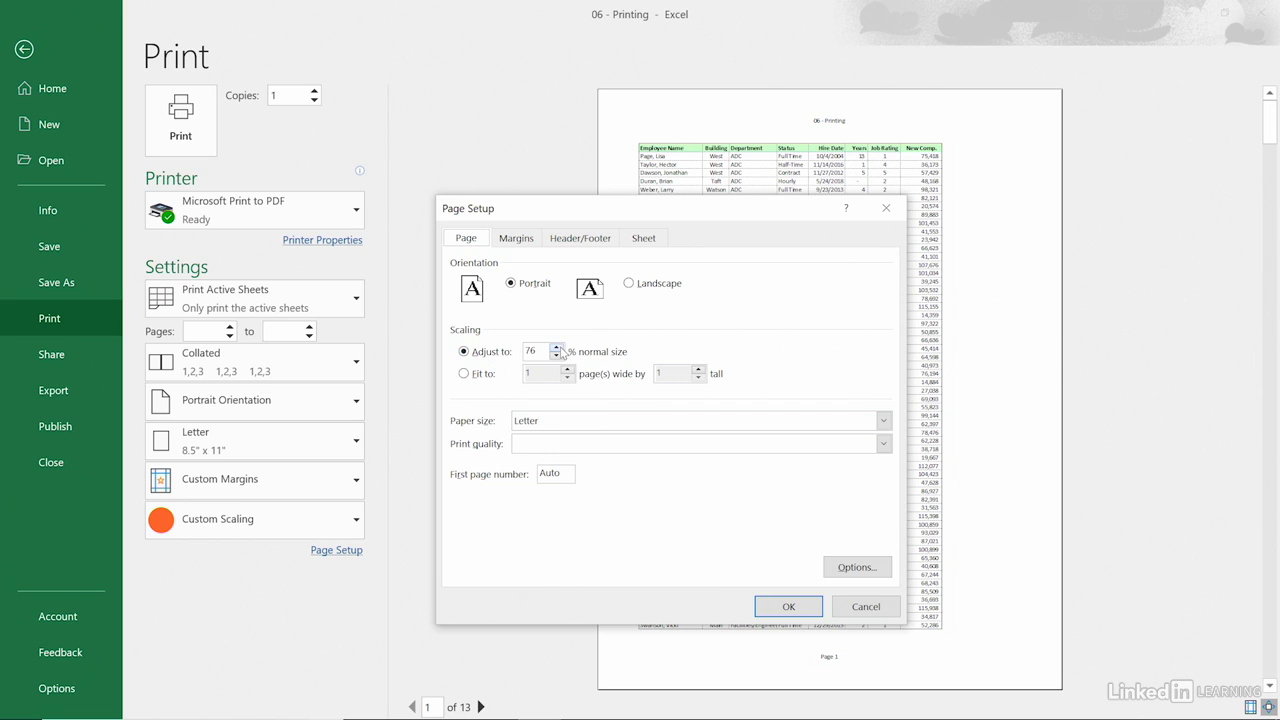
Step: Set the print scaling to 100% of normal size and apply it
double_click(526, 353)
type("100")
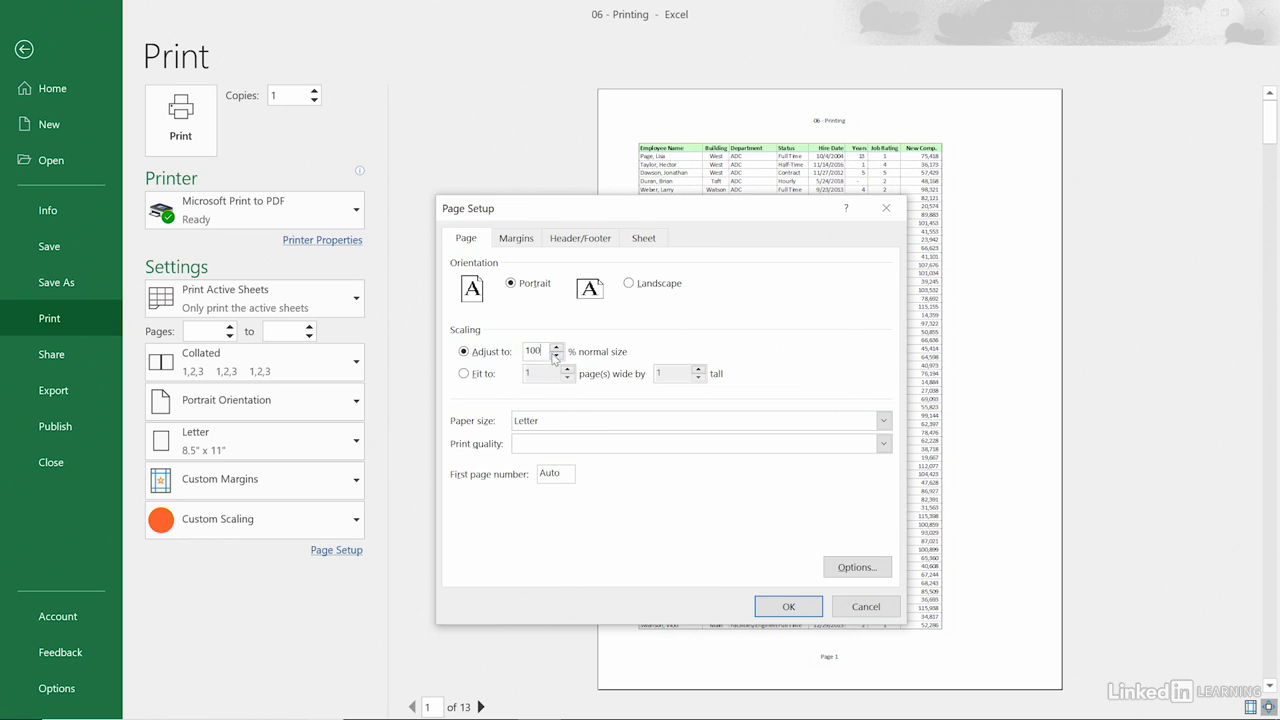
left_click(787, 607)
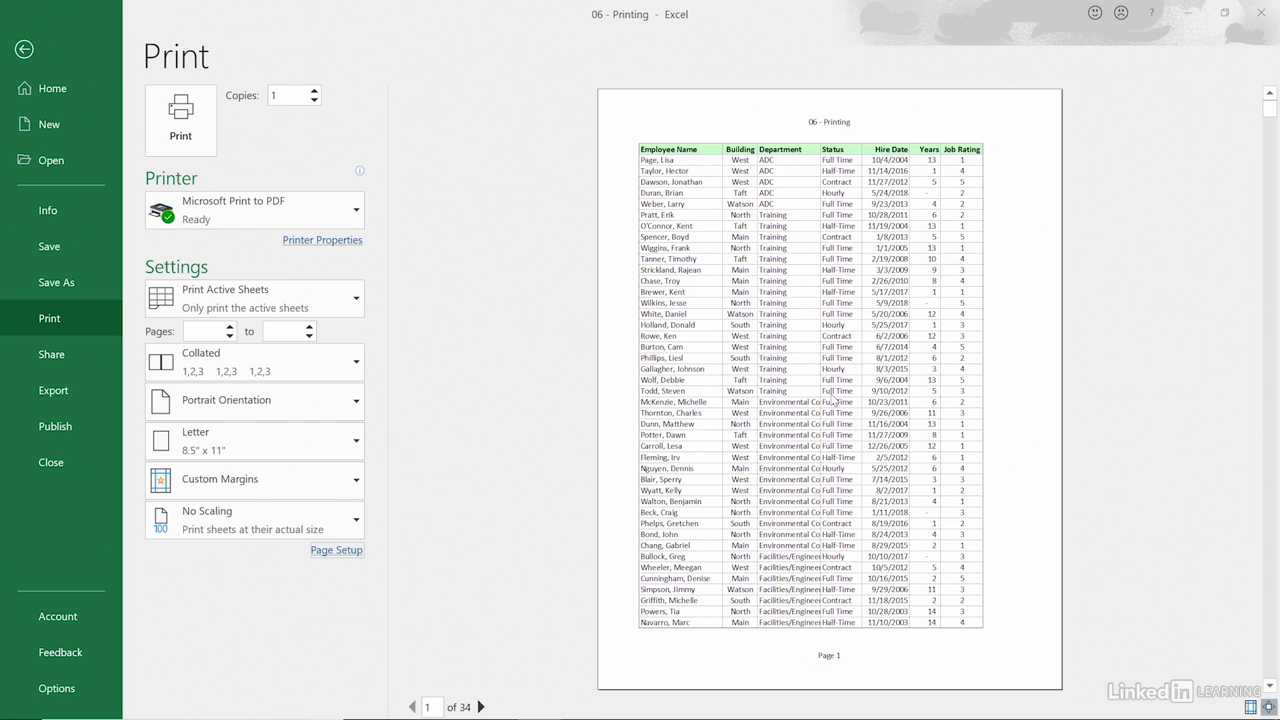
Step: Reduce the print scaling to 90% of normal size and check the resulting page preview
left_click(345, 550)
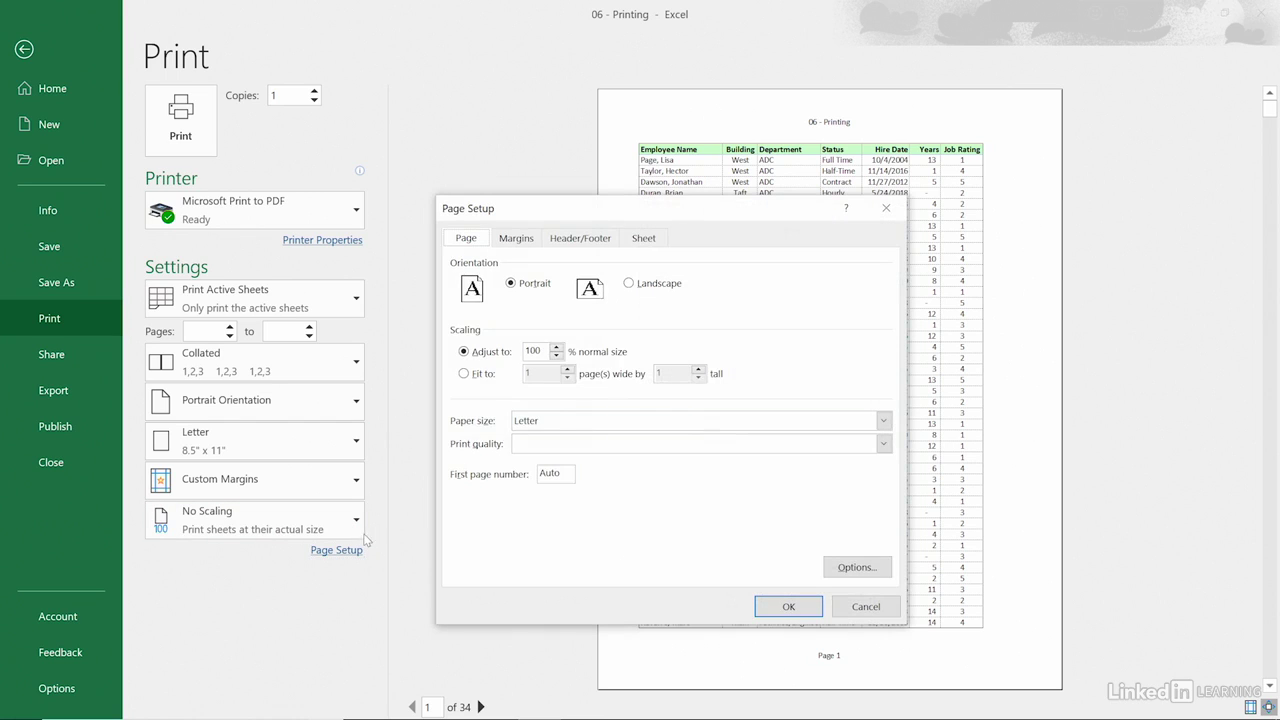
left_click(556, 356)
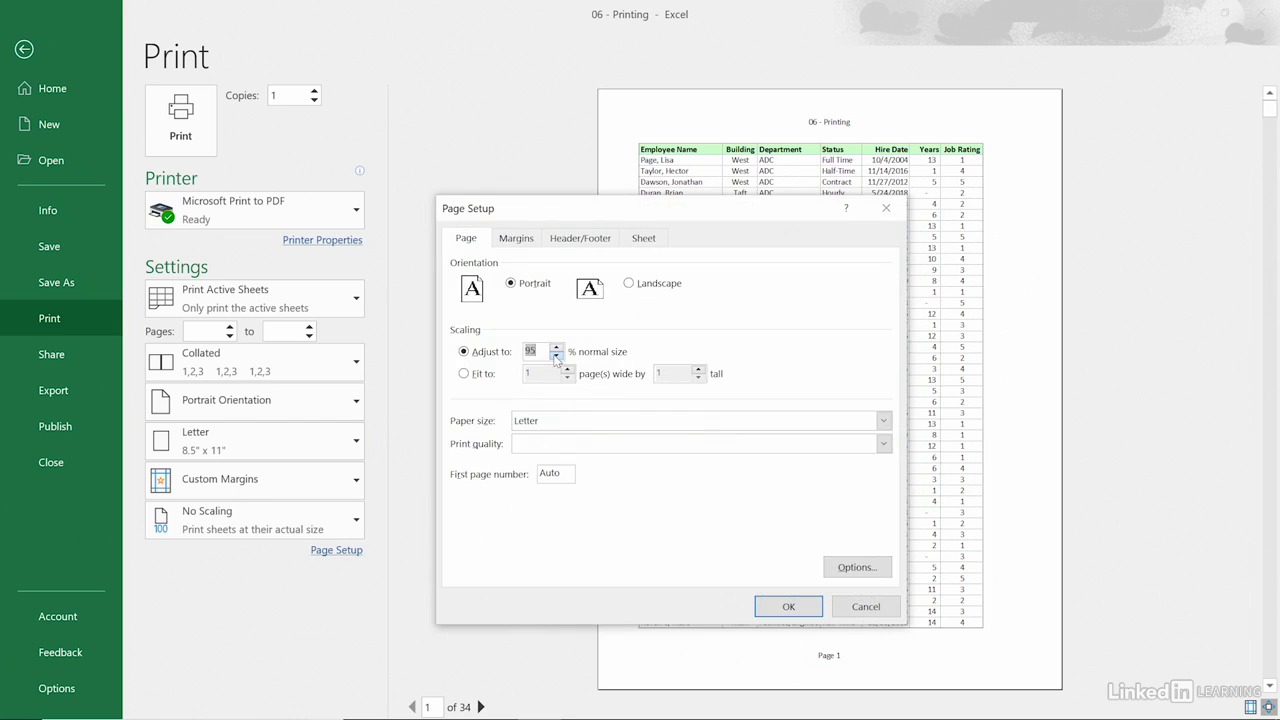
left_click(781, 603)
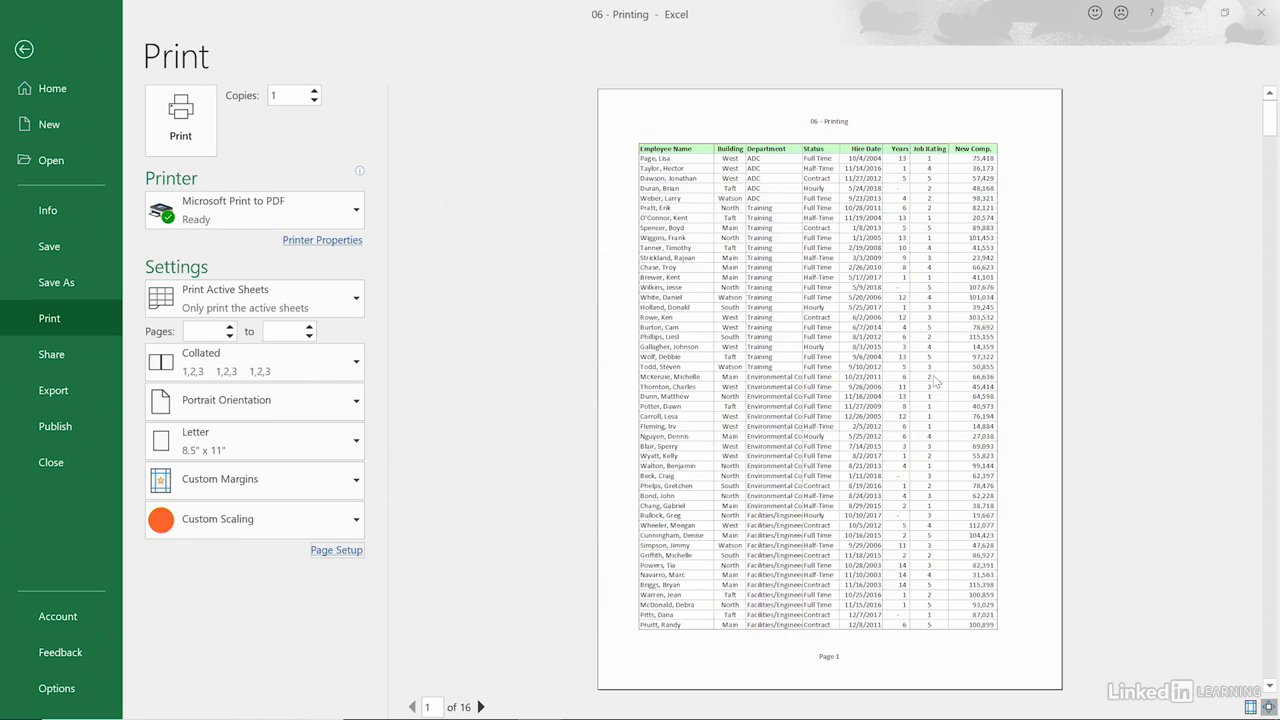
scroll(829, 397, "down", 1)
scroll(829, 397, "up", 1)
Step: Check the scaling in Page Setup, cancel the dialog, and return to the worksheet
left_click(336, 550)
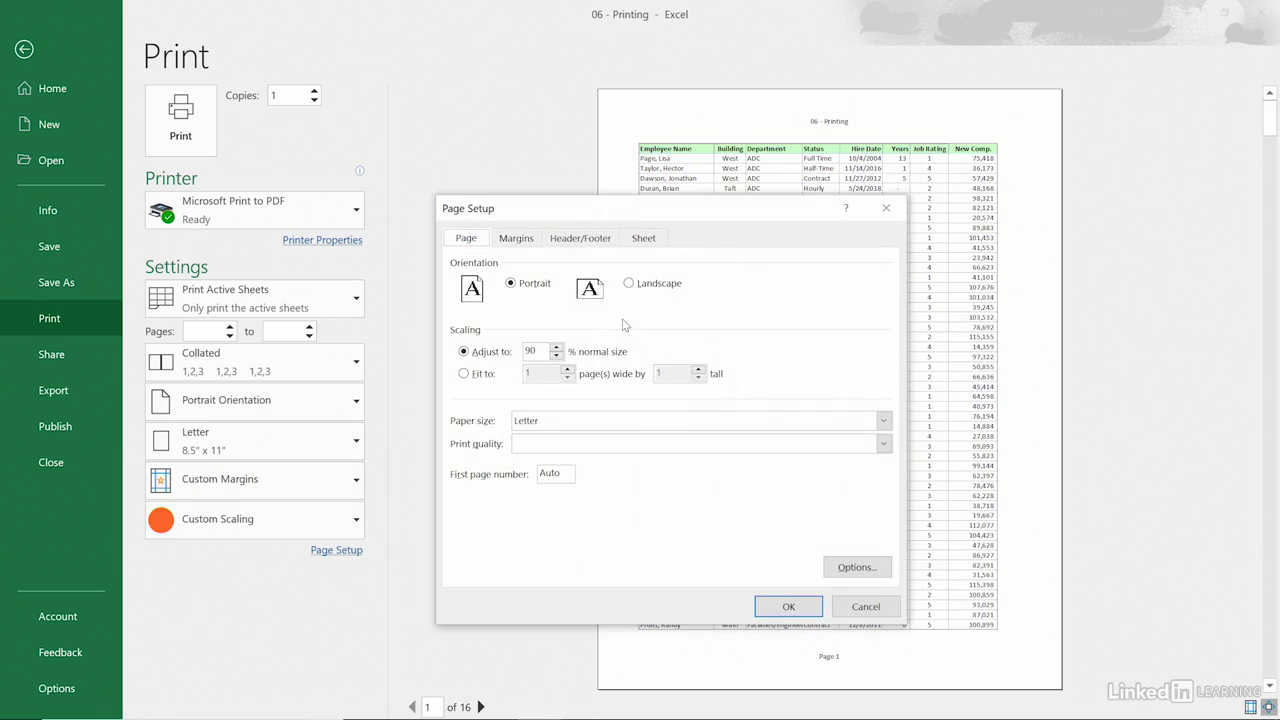
left_click(866, 608)
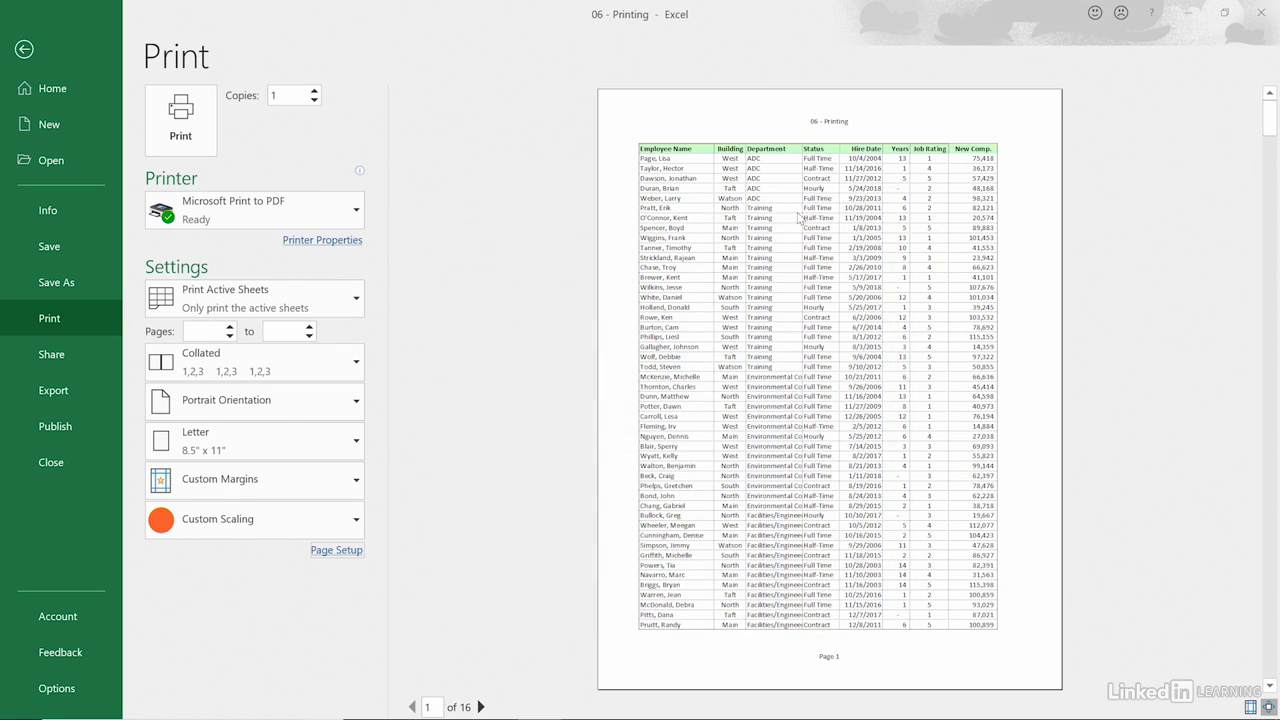
key("Escape")
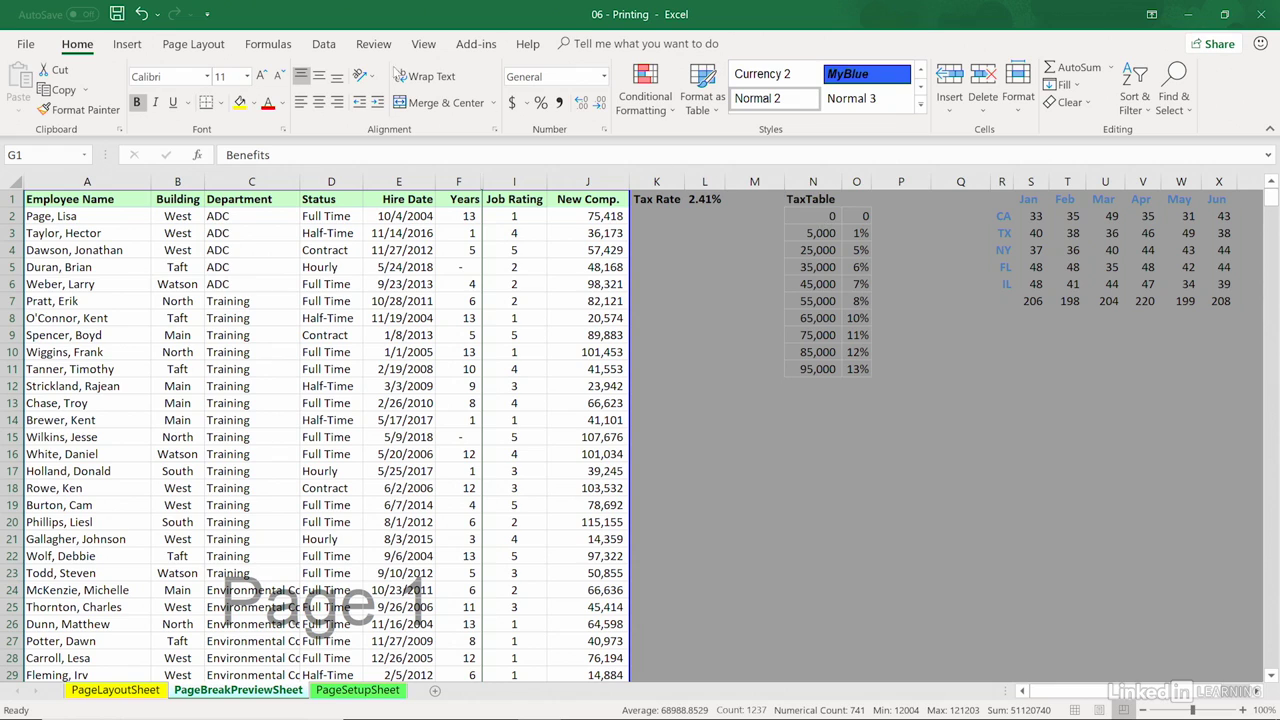
Step: Turn off gridline printing in the sheet's Page Setup and preview the printout
left_click(193, 44)
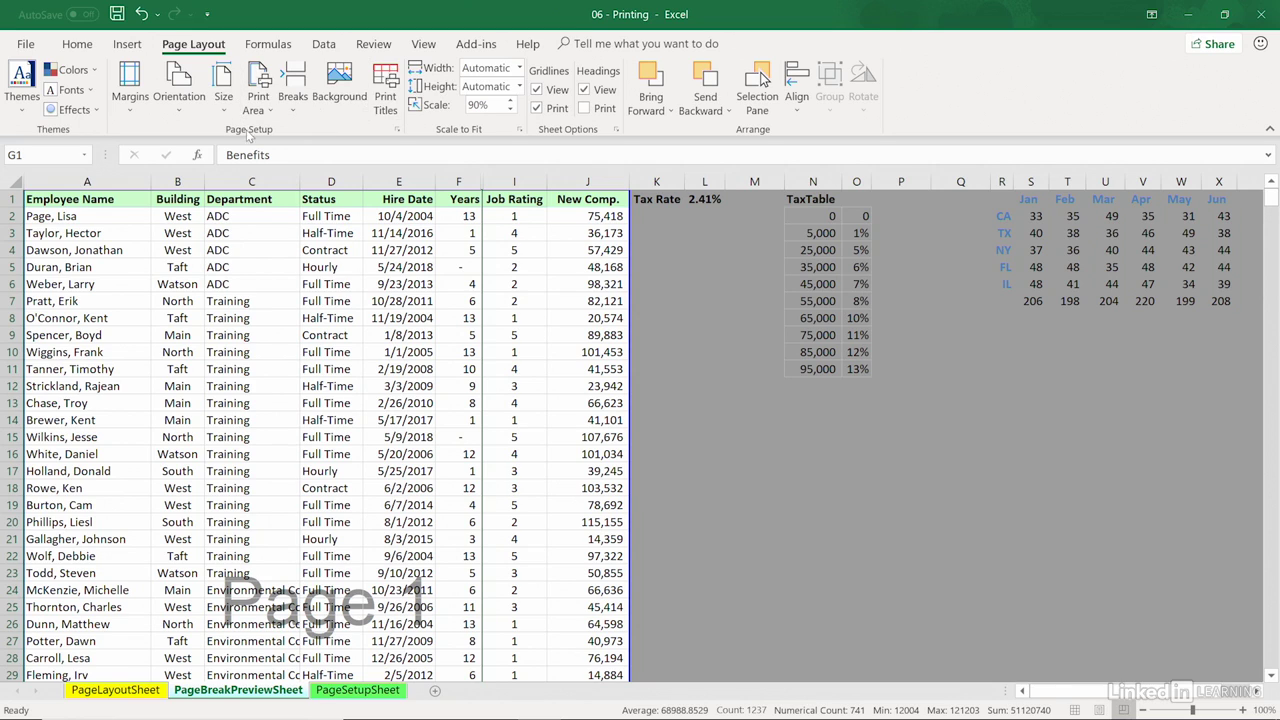
left_click(397, 130)
left_click(397, 130)
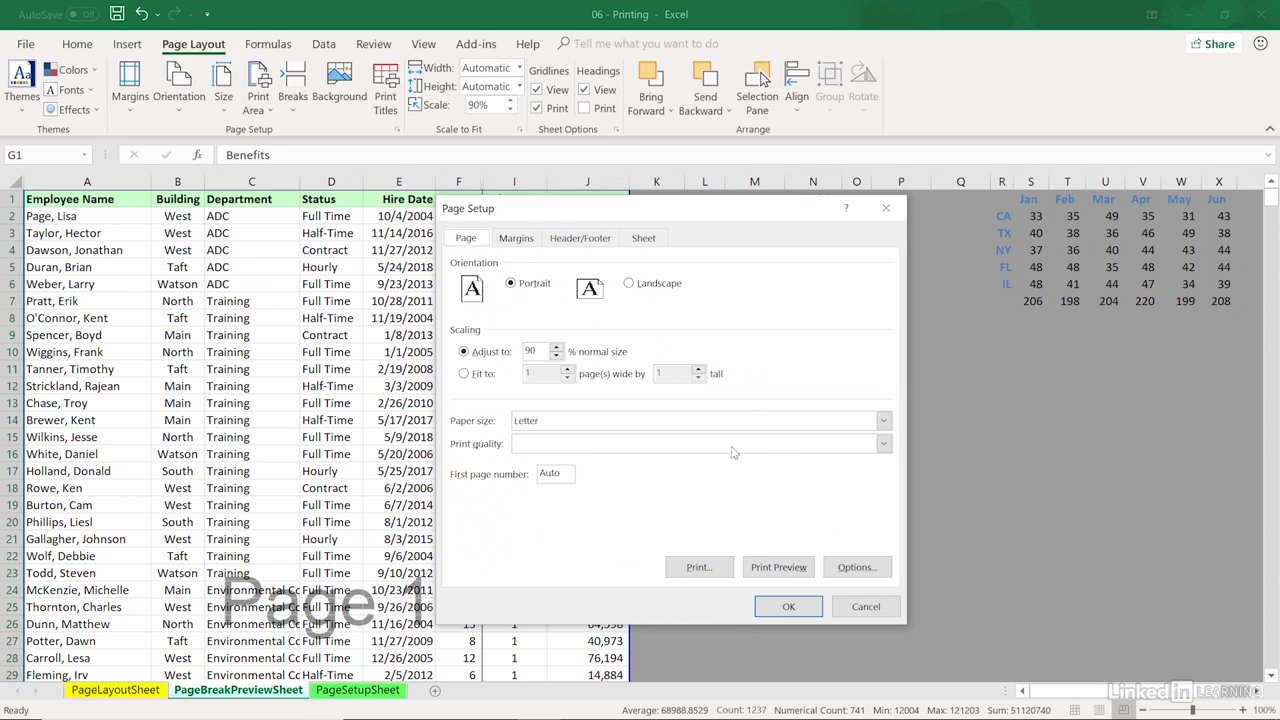
left_click(643, 240)
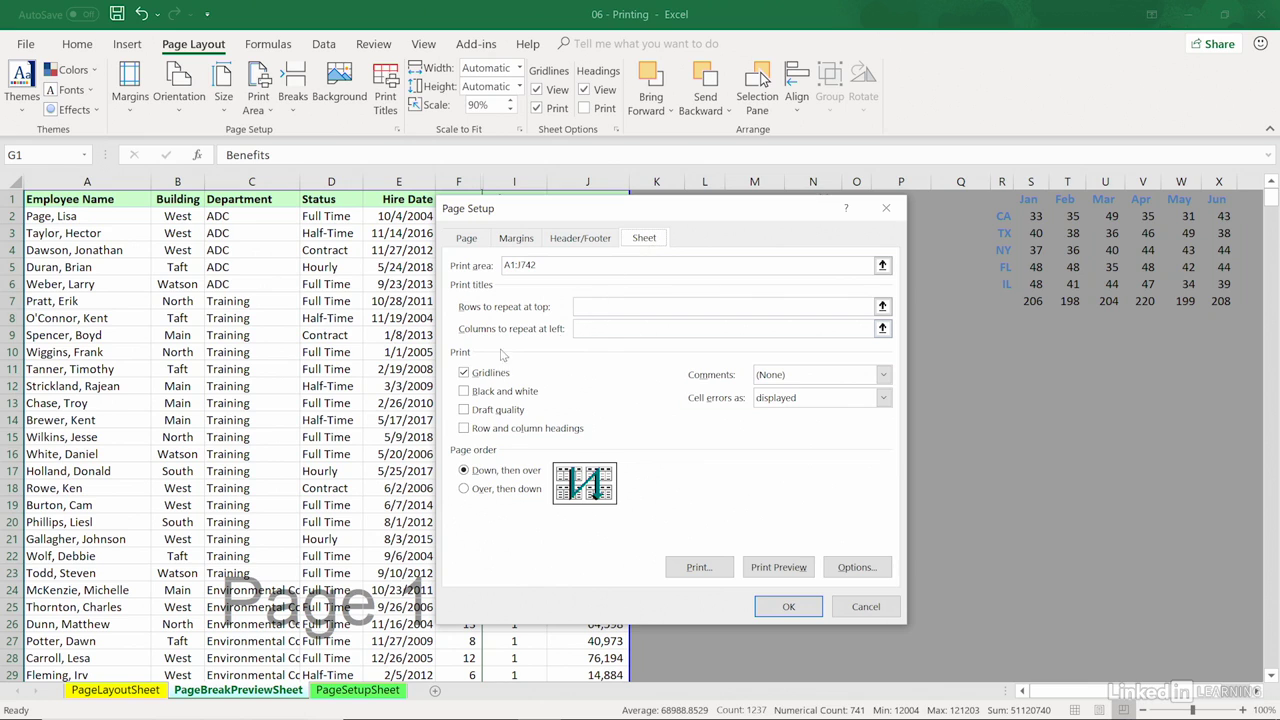
left_click(468, 376)
left_click(778, 567)
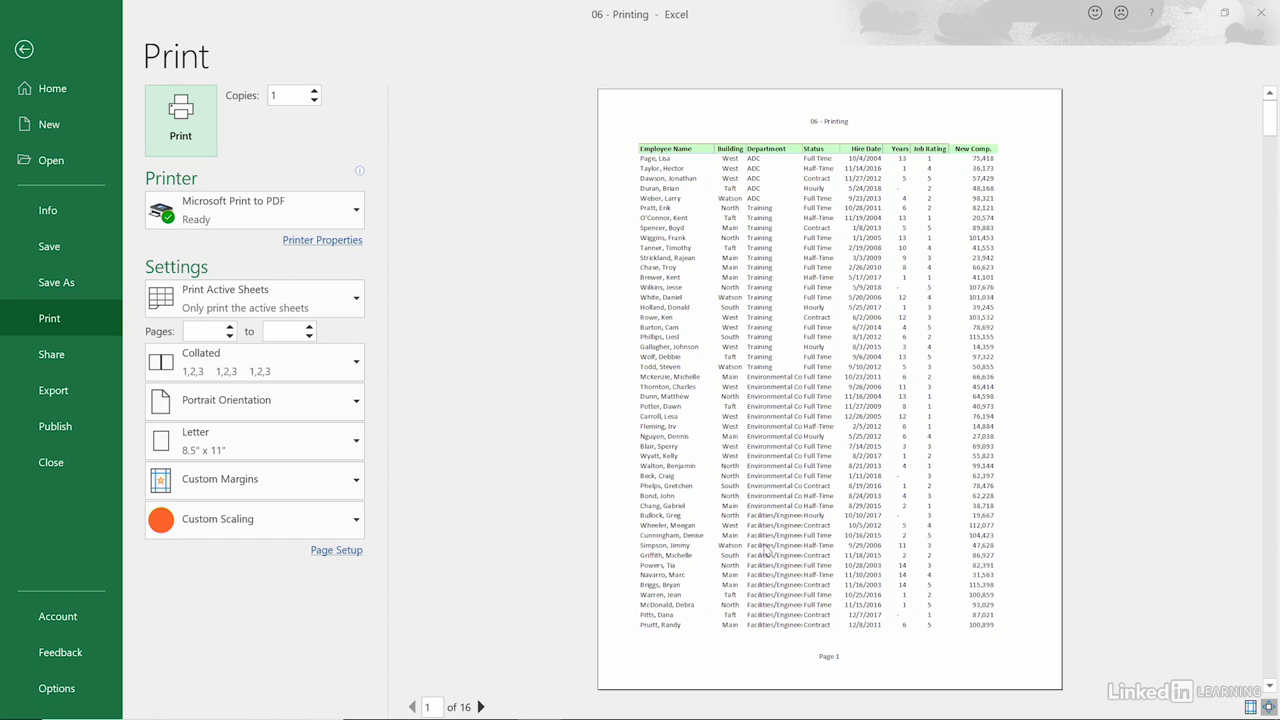
Step: Look through the preview pages of the printout without gridlines and return to the worksheet
scroll(770, 545, "down", 2)
scroll(820, 440, "up", 2)
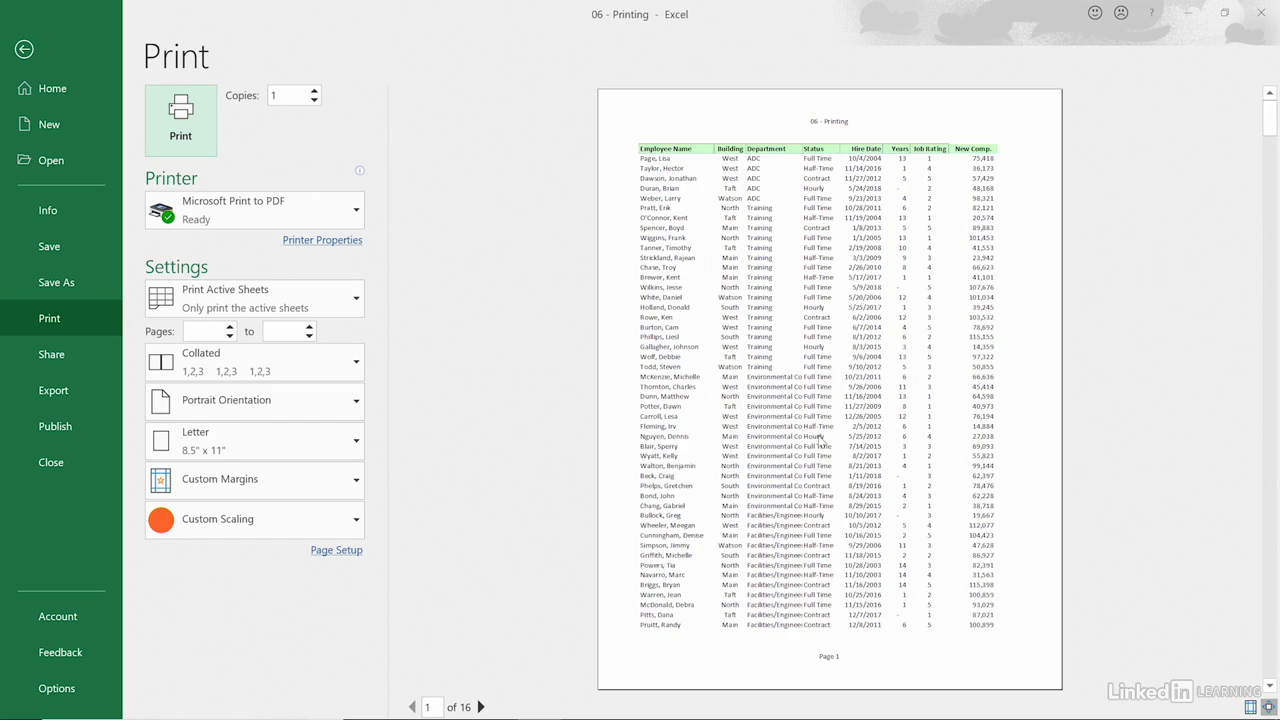
left_click(24, 49)
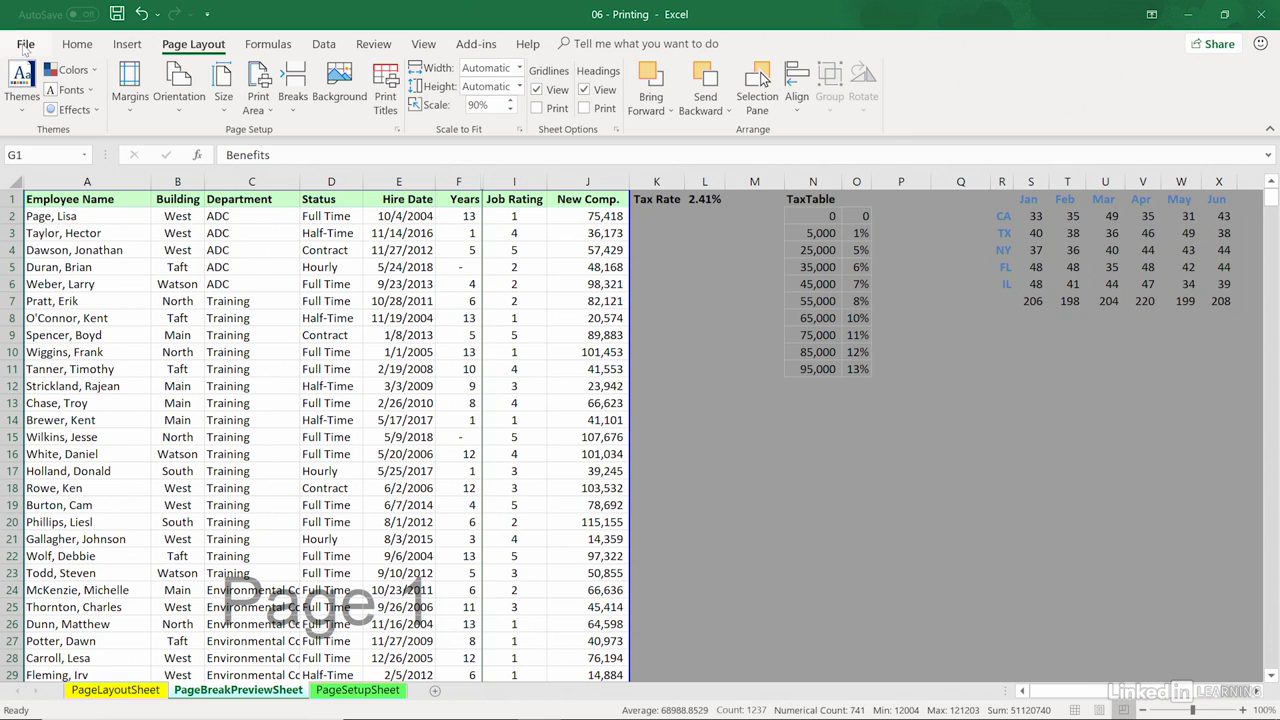
Step: Set row 1 ($1:$1) as the print title row to repeat at the top of every page in Page Setup
left_click(397, 129)
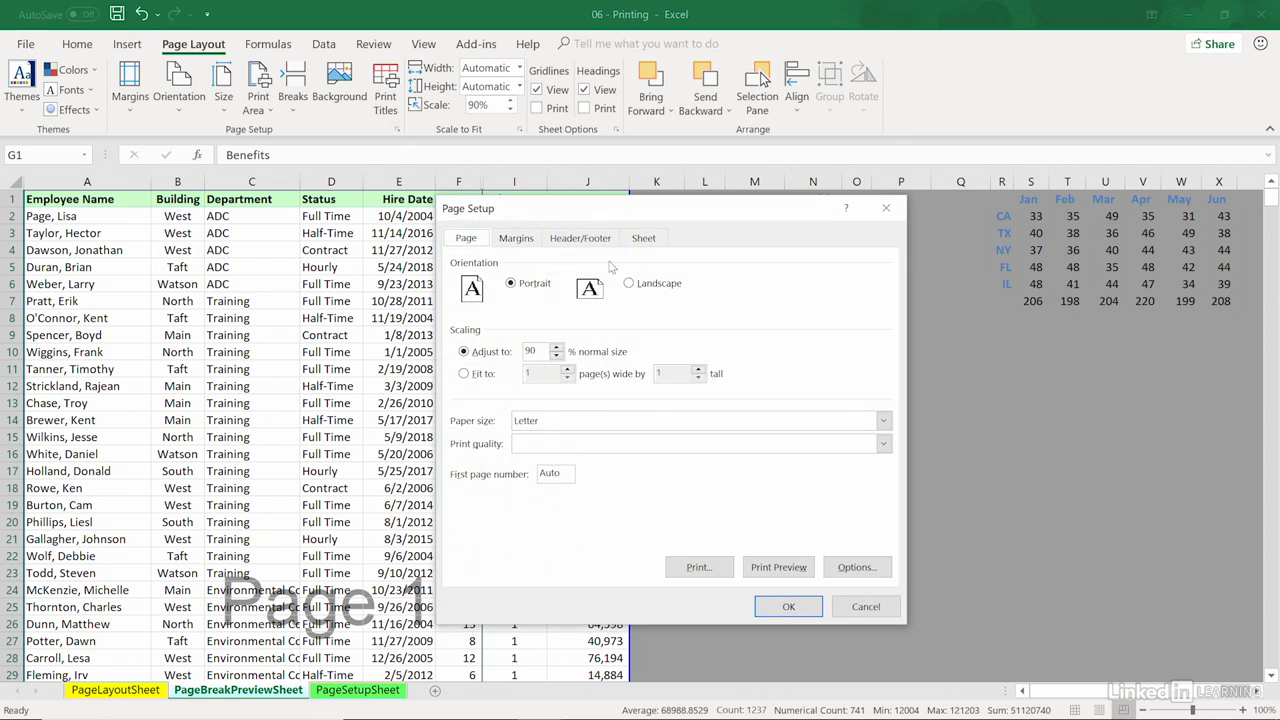
left_click(636, 246)
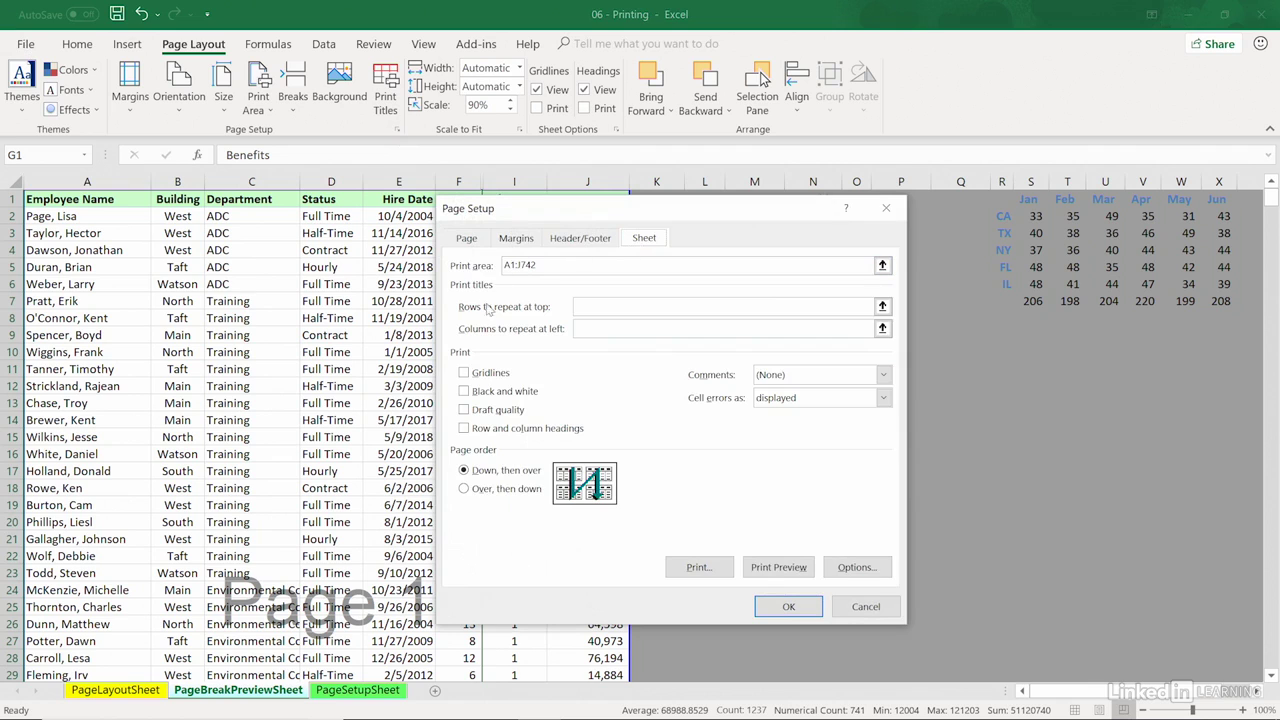
left_click(578, 307)
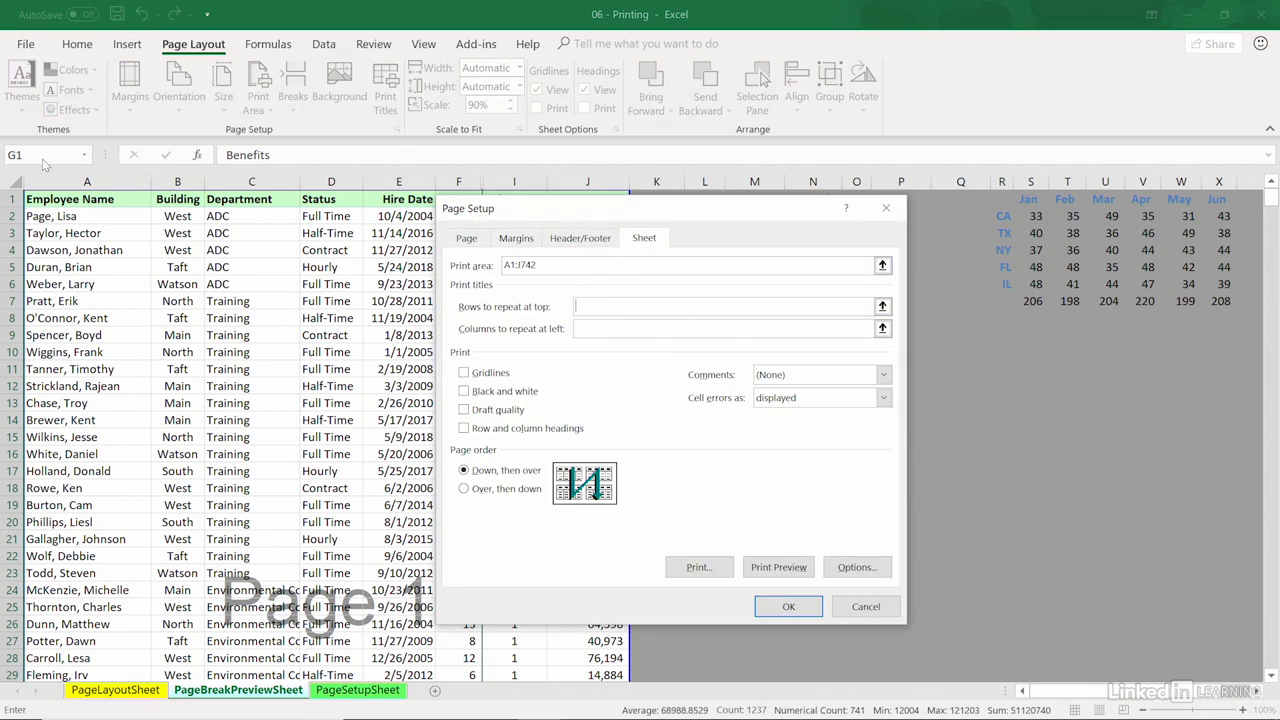
left_click(12, 199)
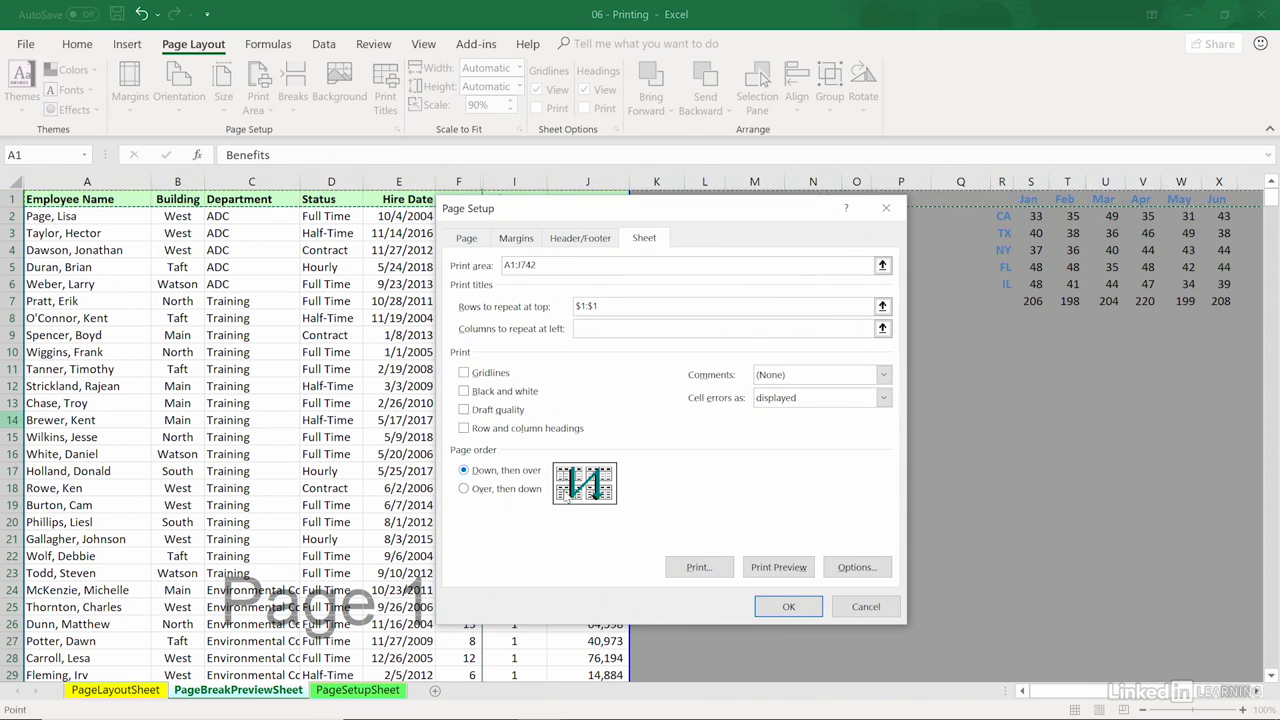
Step: Preview the printout from Page Setup, check the heading row across several pages, and return to the worksheet
left_click(770, 568)
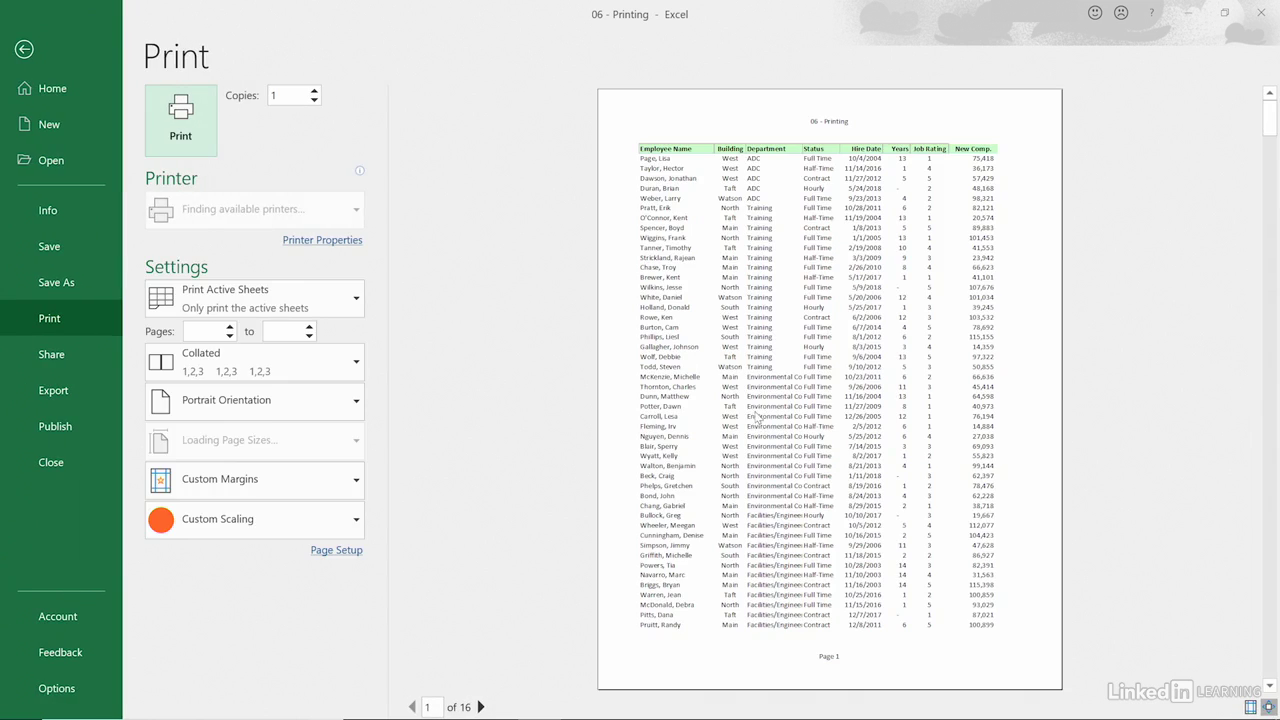
scroll(745, 405, "down", 1)
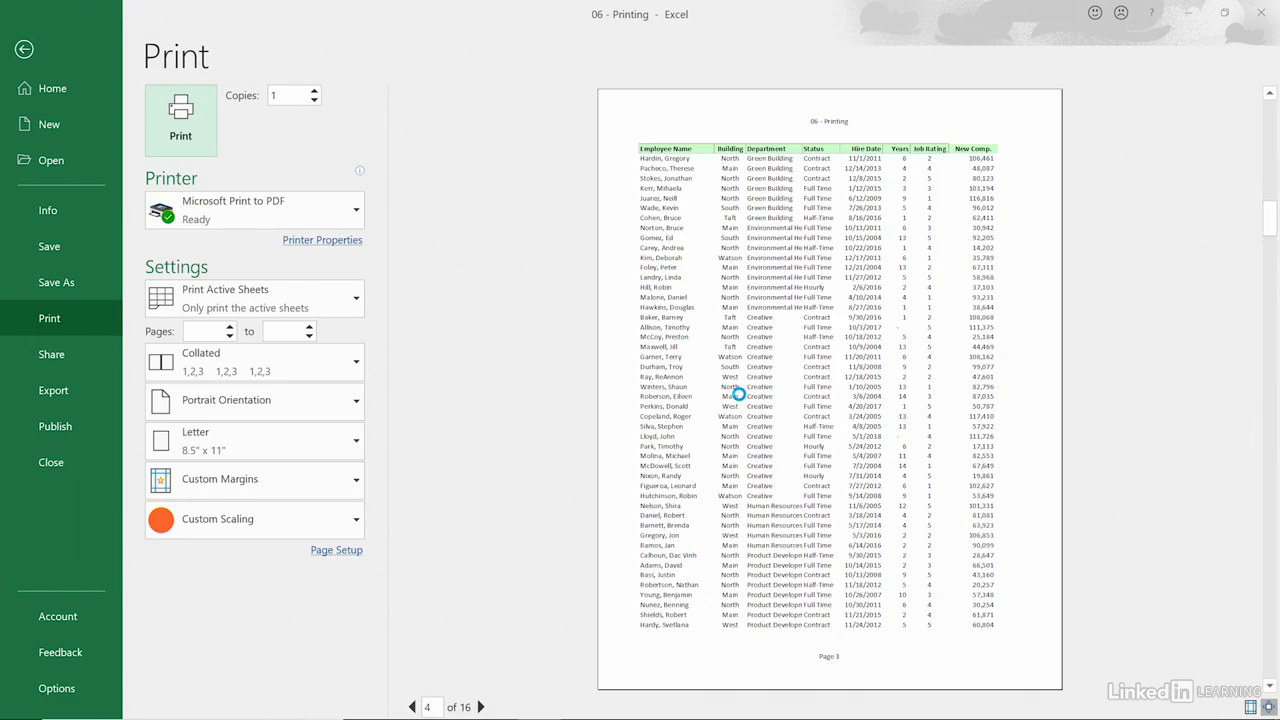
scroll(740, 398, "up", 1)
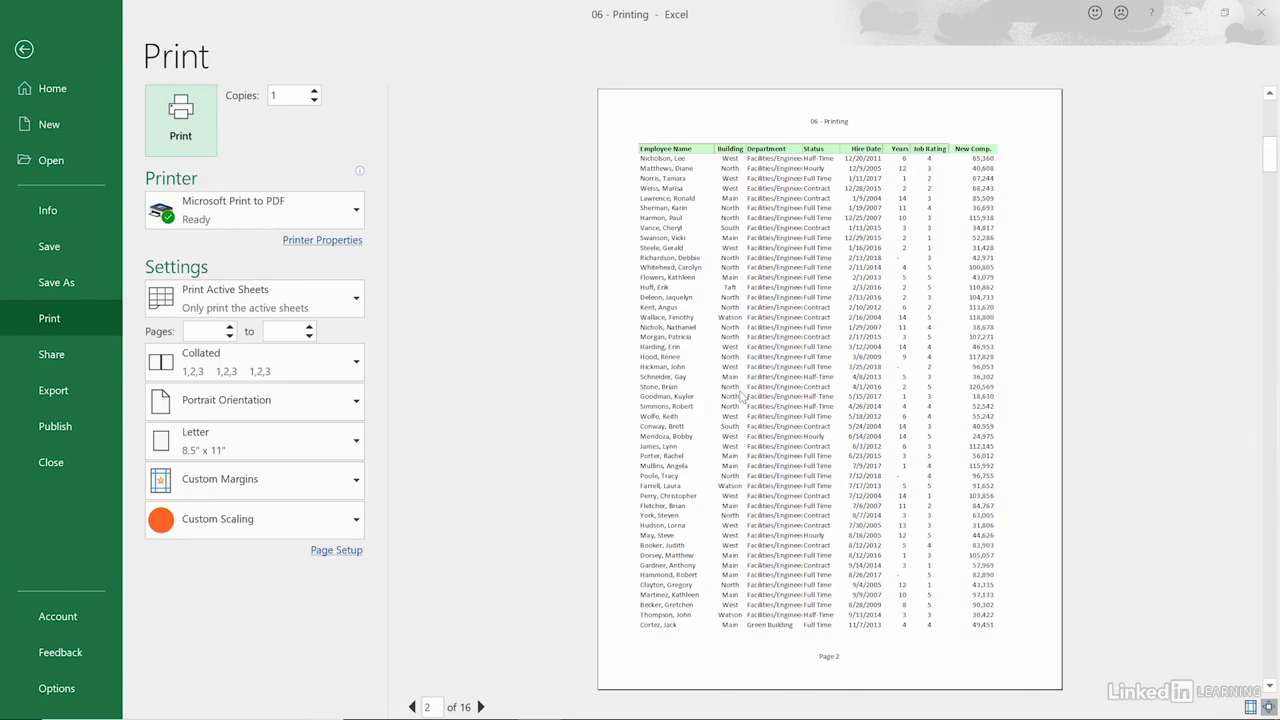
scroll(742, 397, "up", 1)
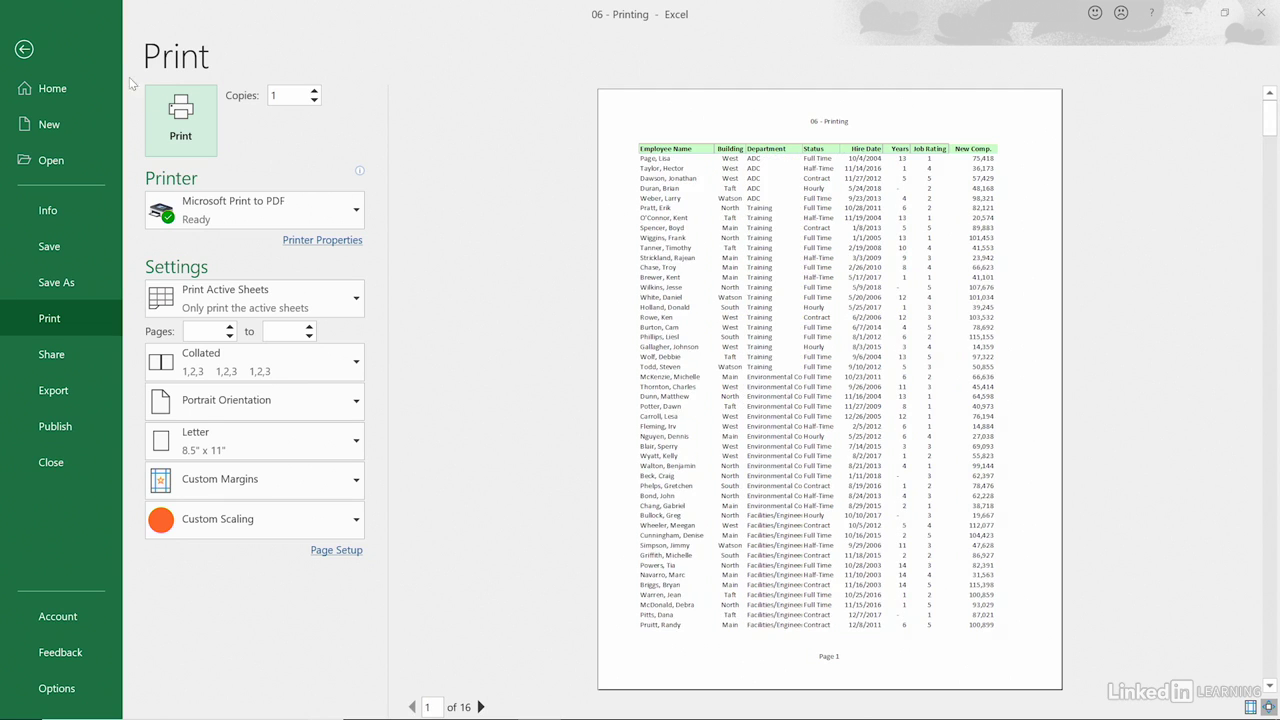
left_click(24, 49)
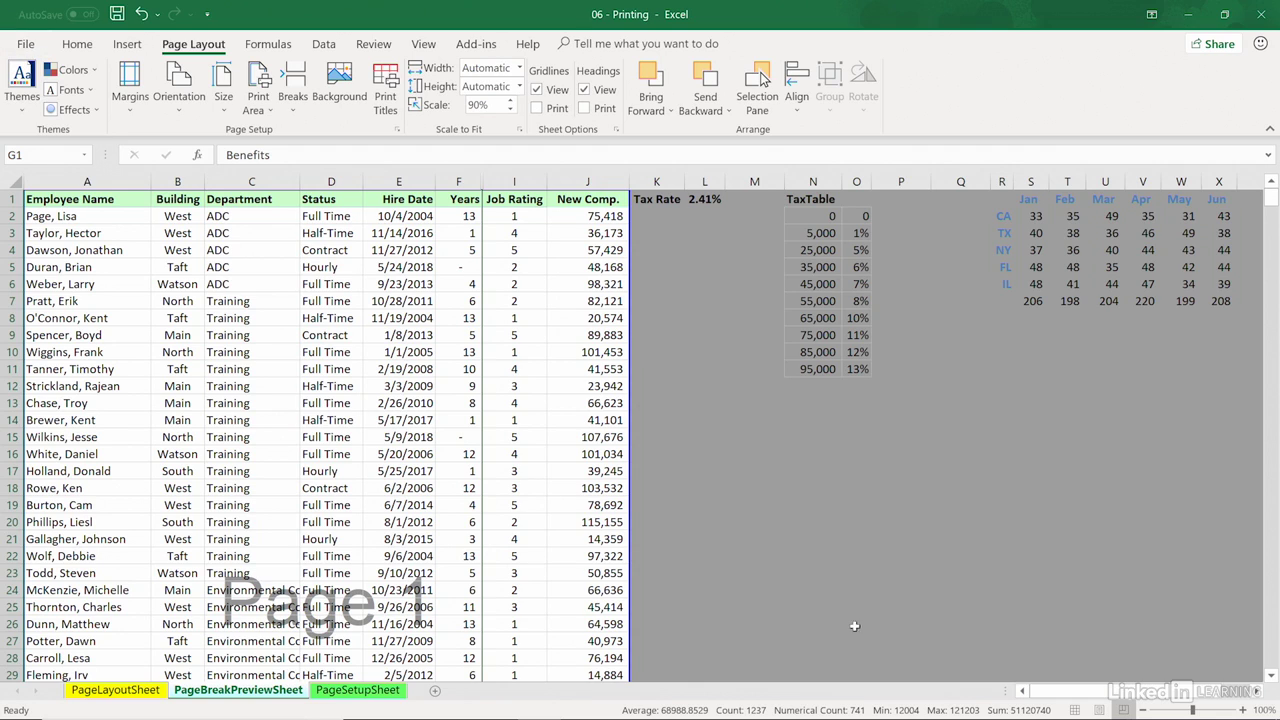